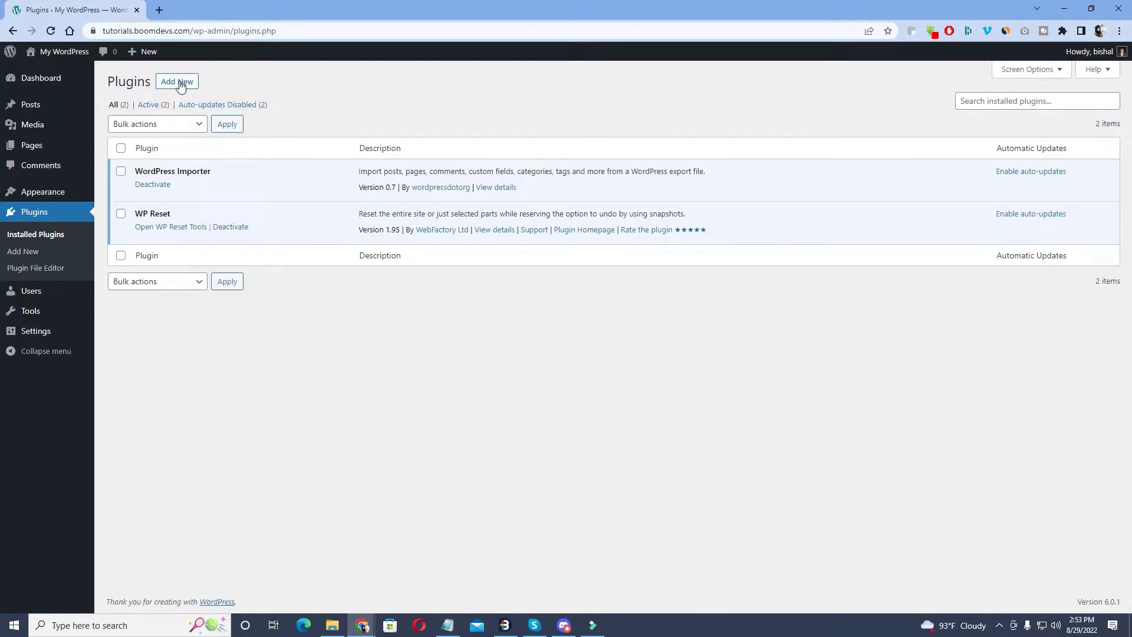
Step: Search the plugin directory for 'Top Table of Contents', then install and activate TOP Table Of Contents
left_click(181, 83)
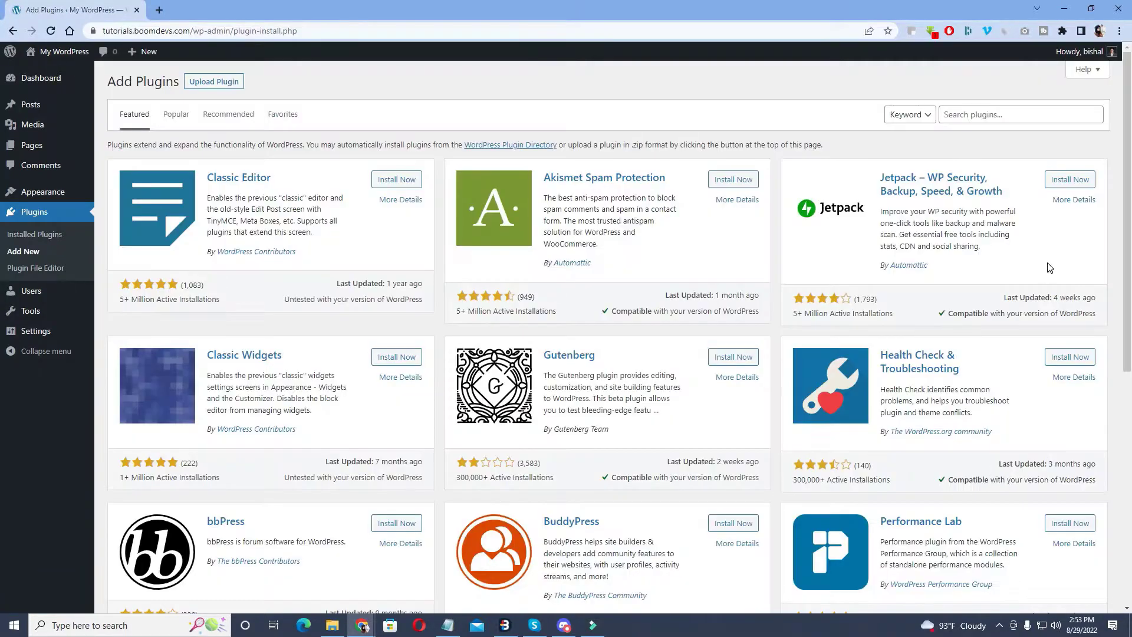
left_click(1003, 117)
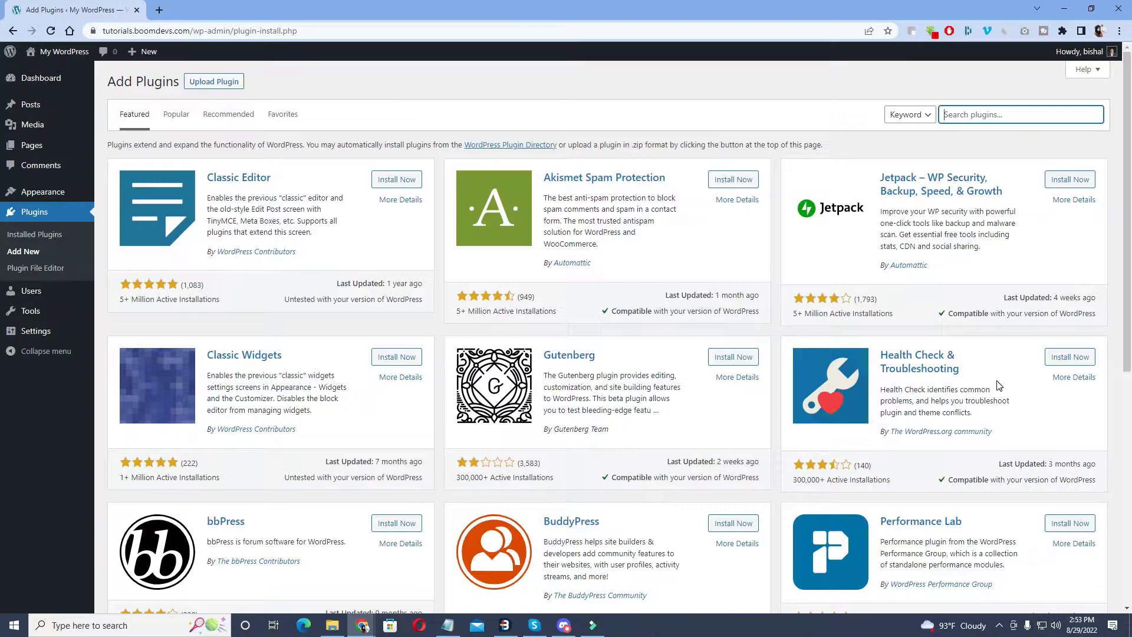
type("Top Table of Contents")
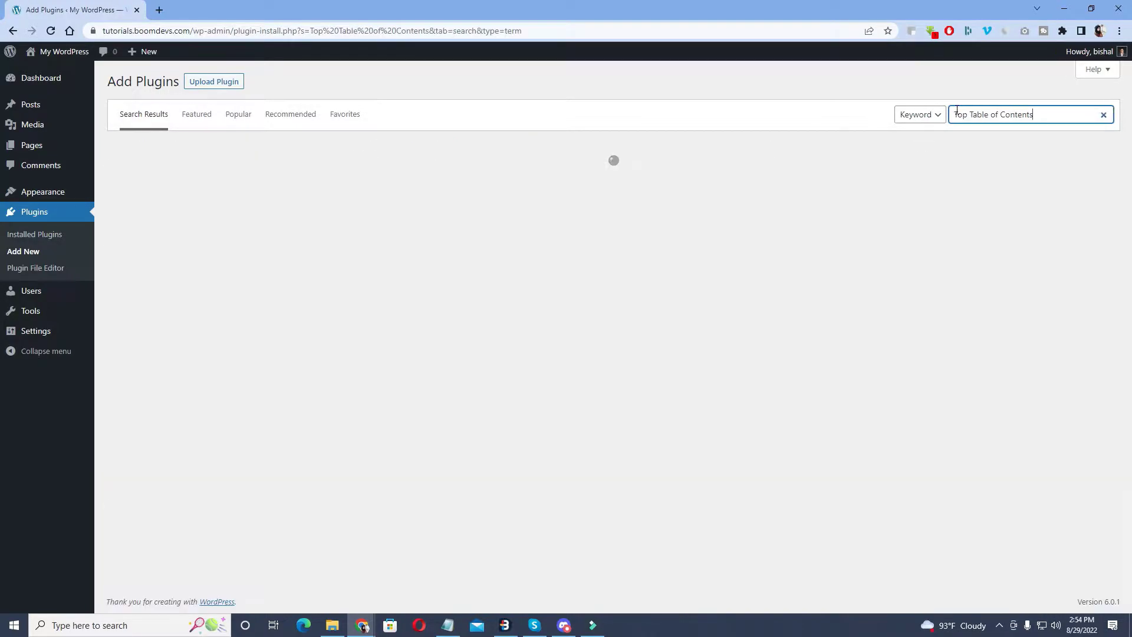
scroll(983, 323, "down", 4)
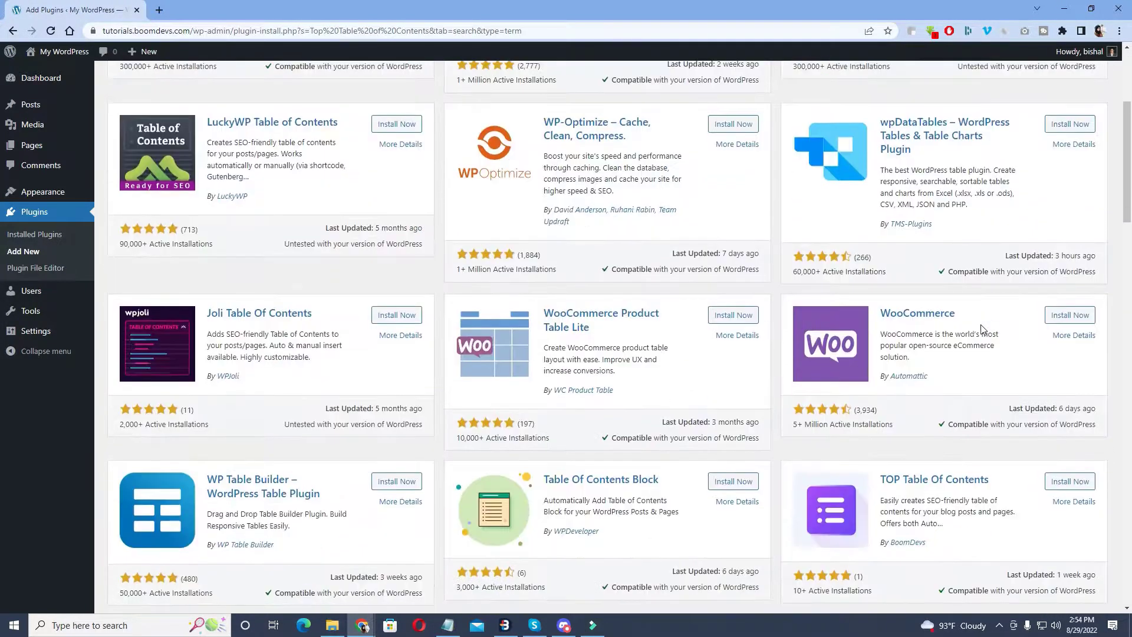
scroll(929, 330, "down", 2)
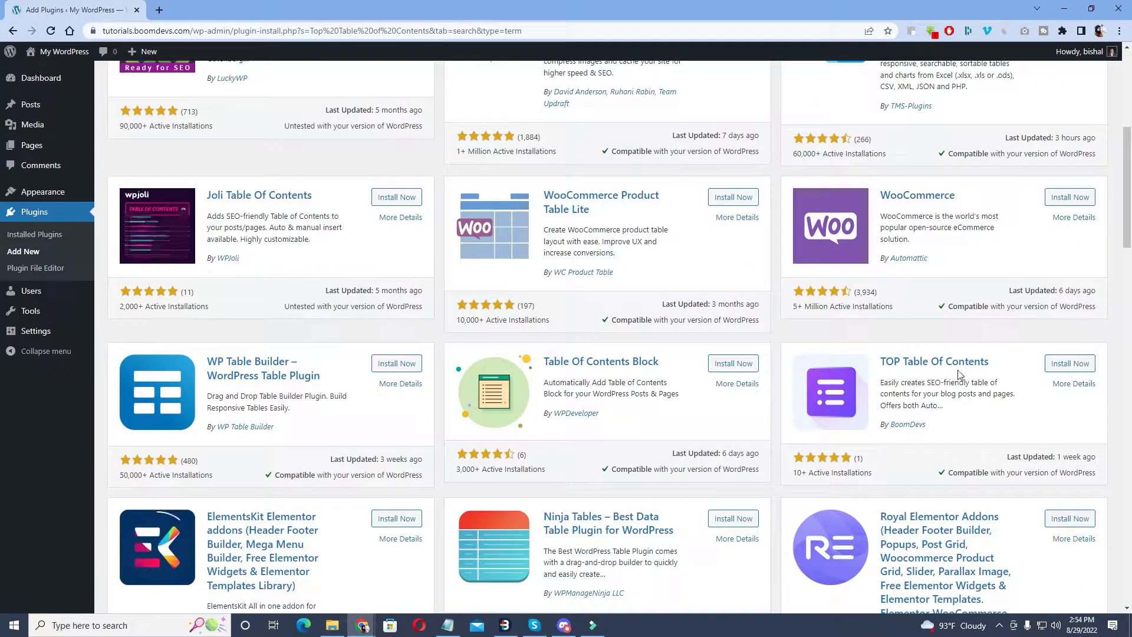
left_click(1065, 367)
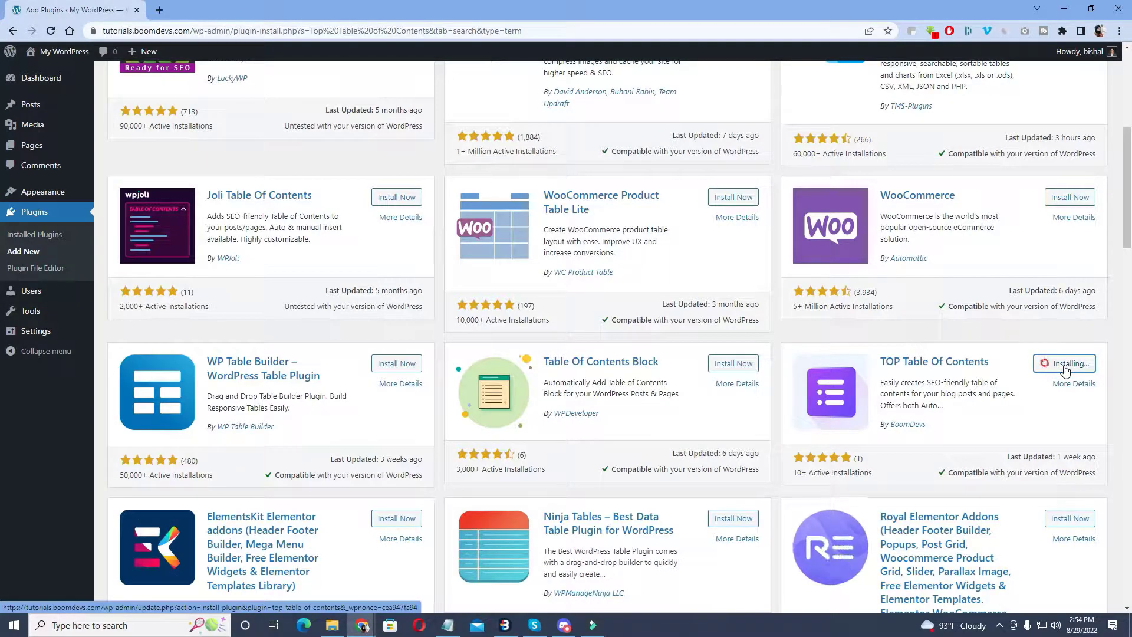
left_click(1072, 366)
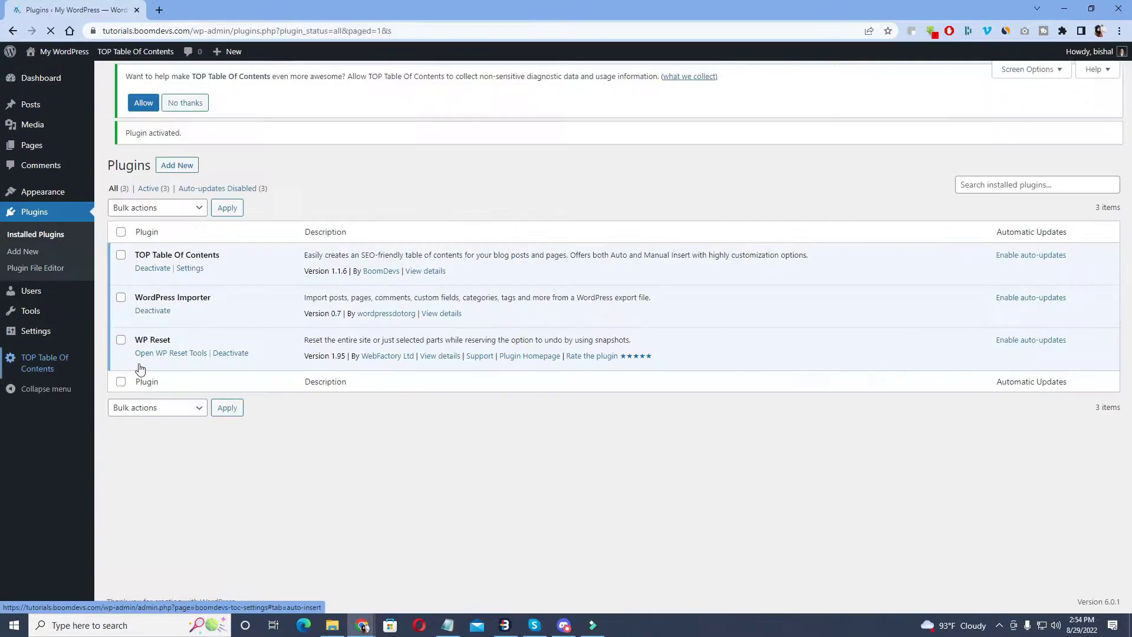
Step: Open 'What is Loresdam Ipsum?' for editing from the Posts list
mouse_move(41, 105)
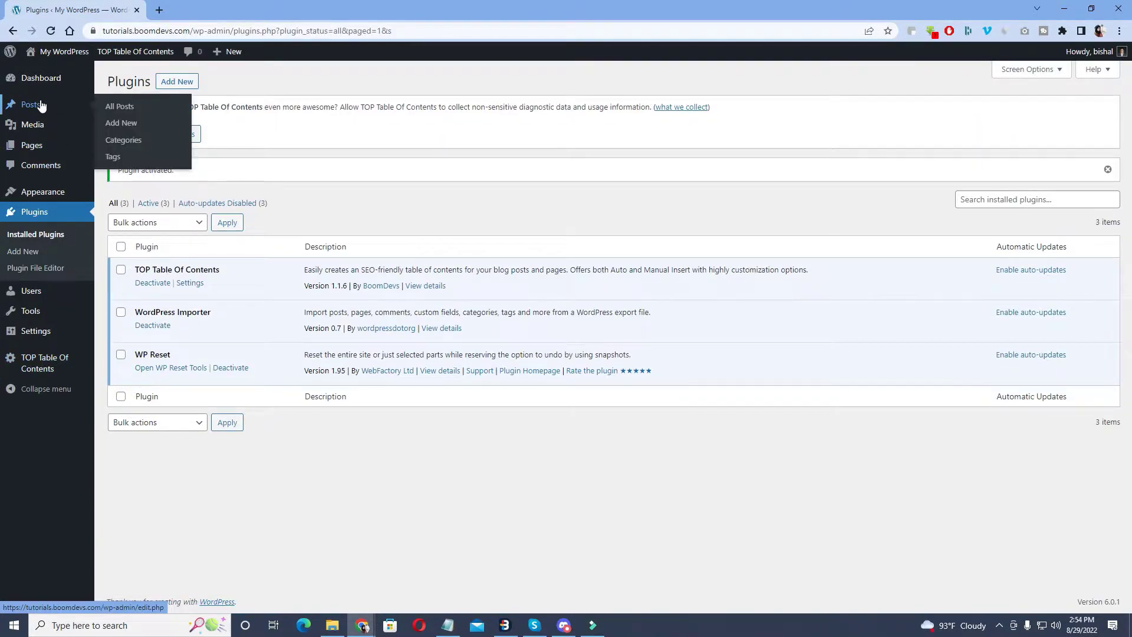
left_click(42, 105)
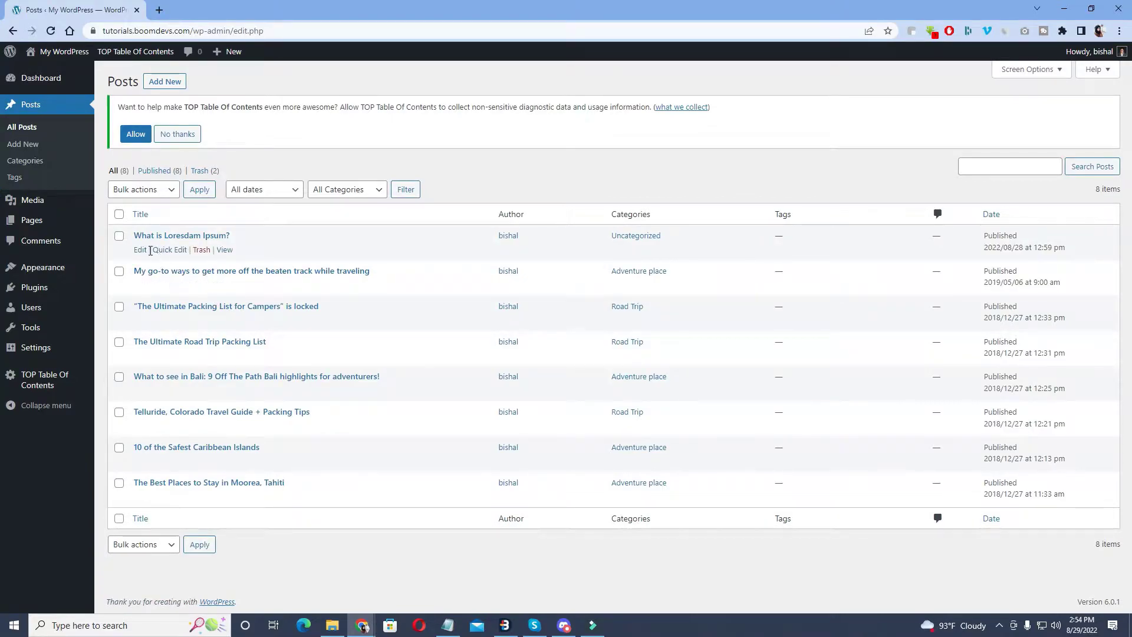
left_click(142, 250)
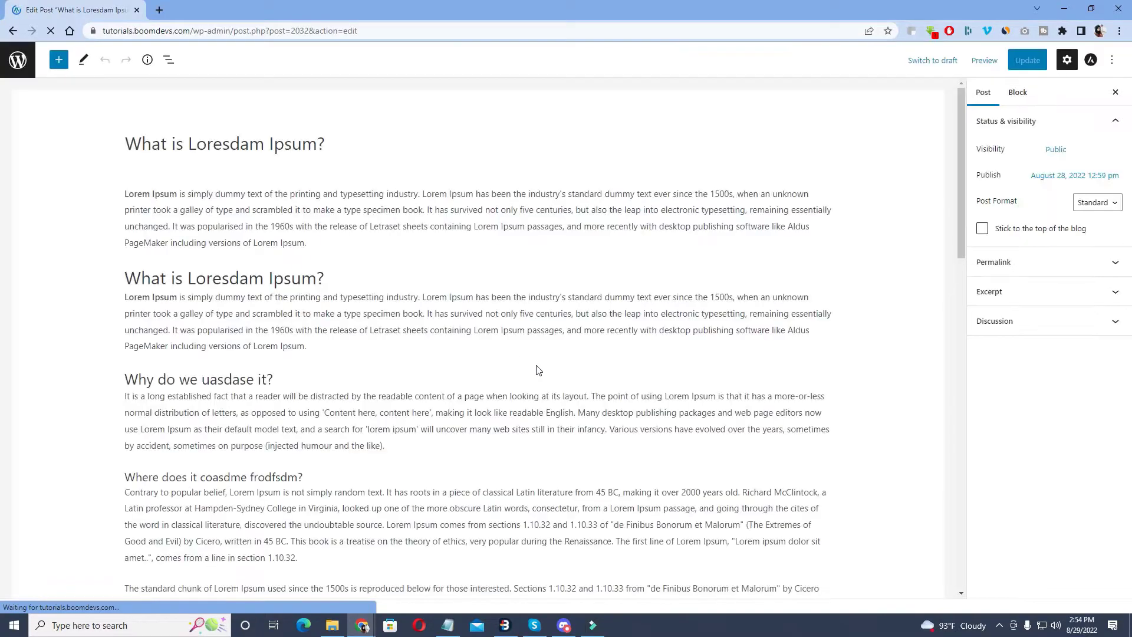
Step: Preview the post in a new tab and scroll down and back up its page
left_click(996, 65)
left_click(929, 167)
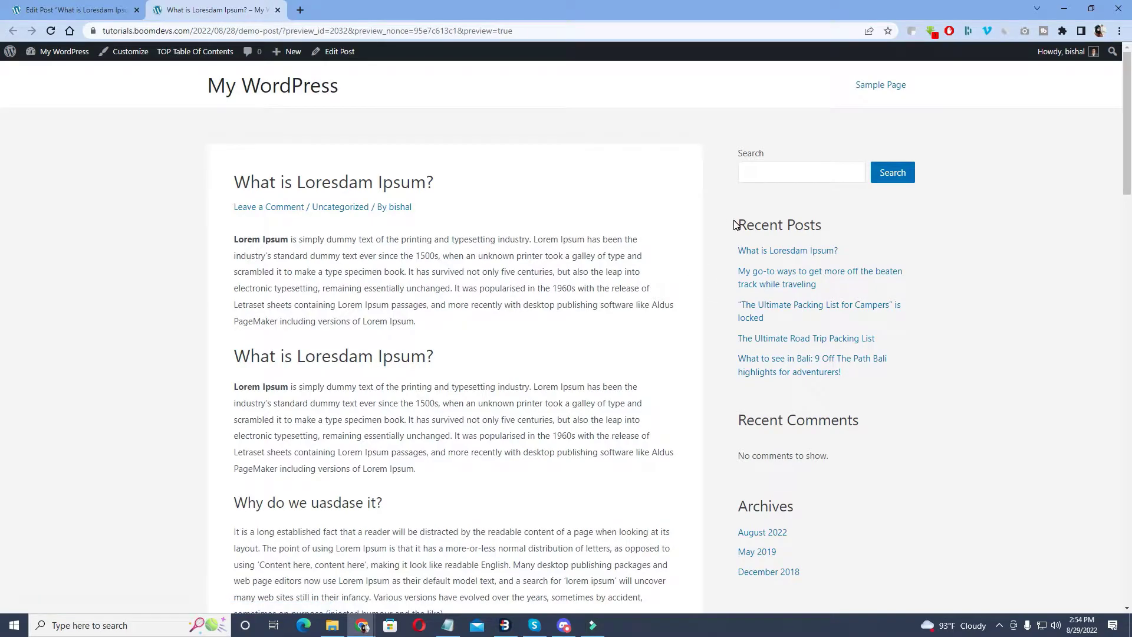
scroll(741, 260, "down", 5)
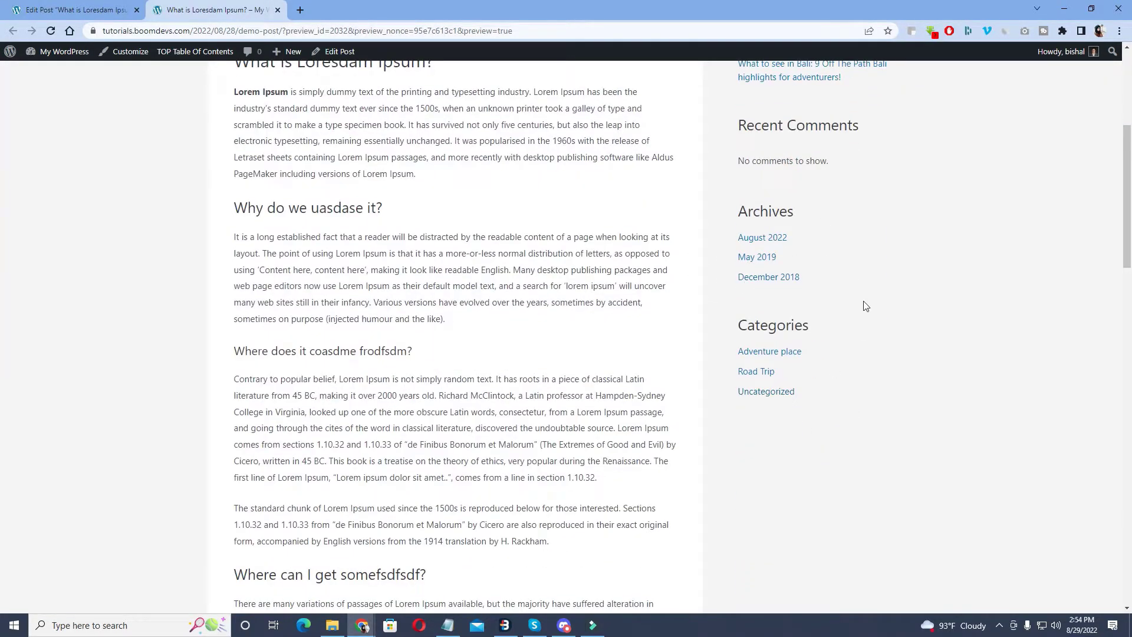
scroll(846, 339, "up", 5)
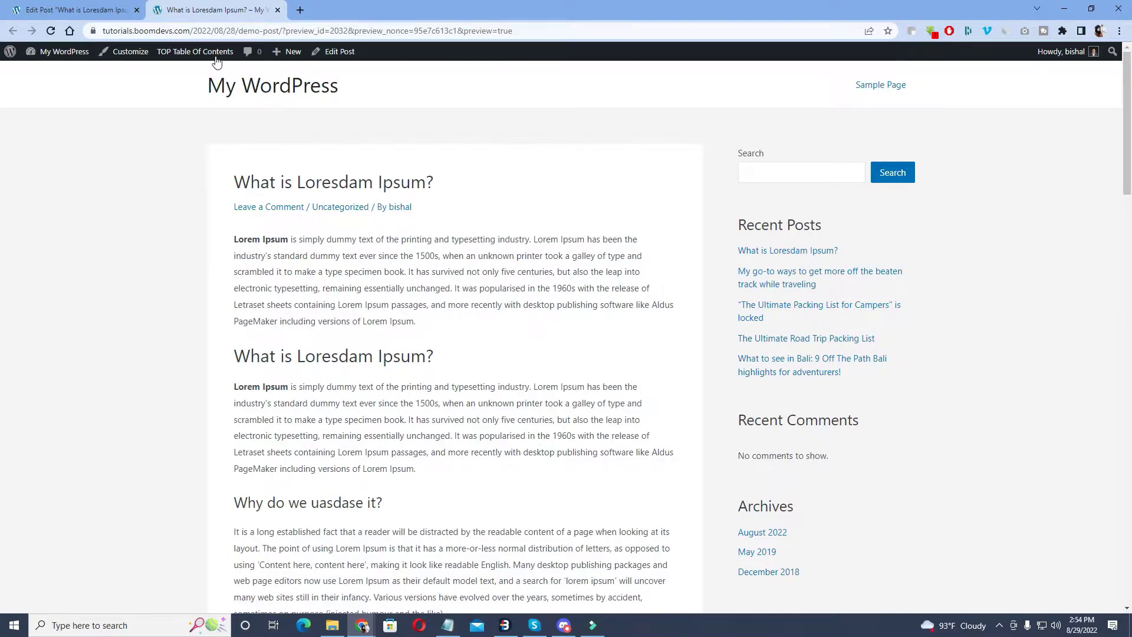
Step: In the Customizer's Main Sidebar widgets, remove the Search block and the Recent Posts heading
left_click(127, 52)
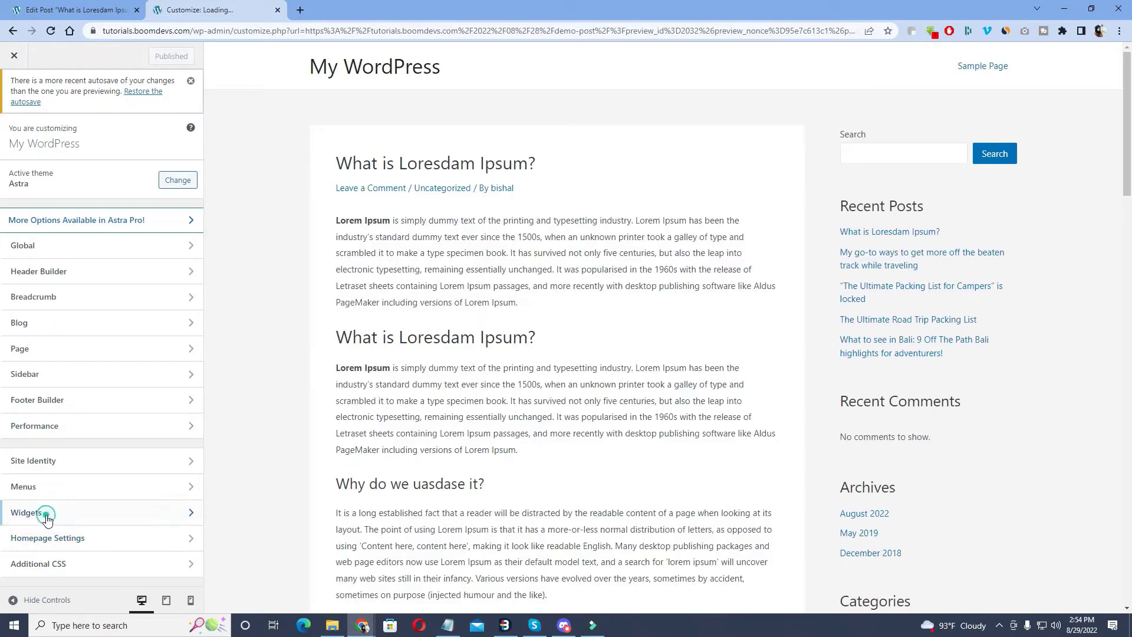
left_click(46, 514)
left_click(50, 252)
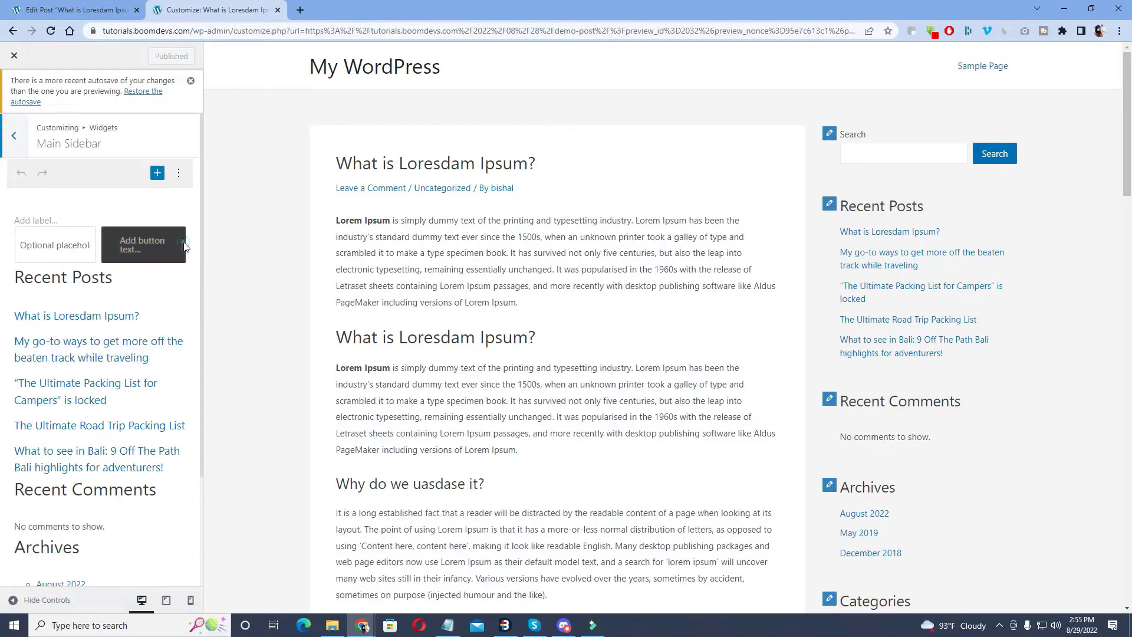
left_click(174, 245)
left_click(292, 193)
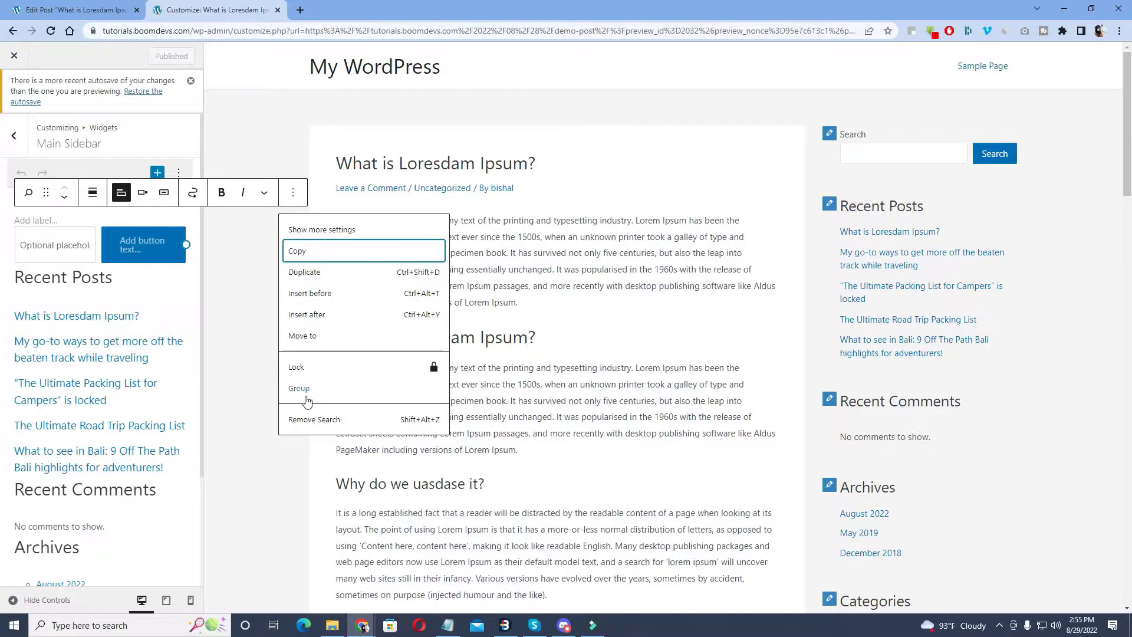
left_click(325, 419)
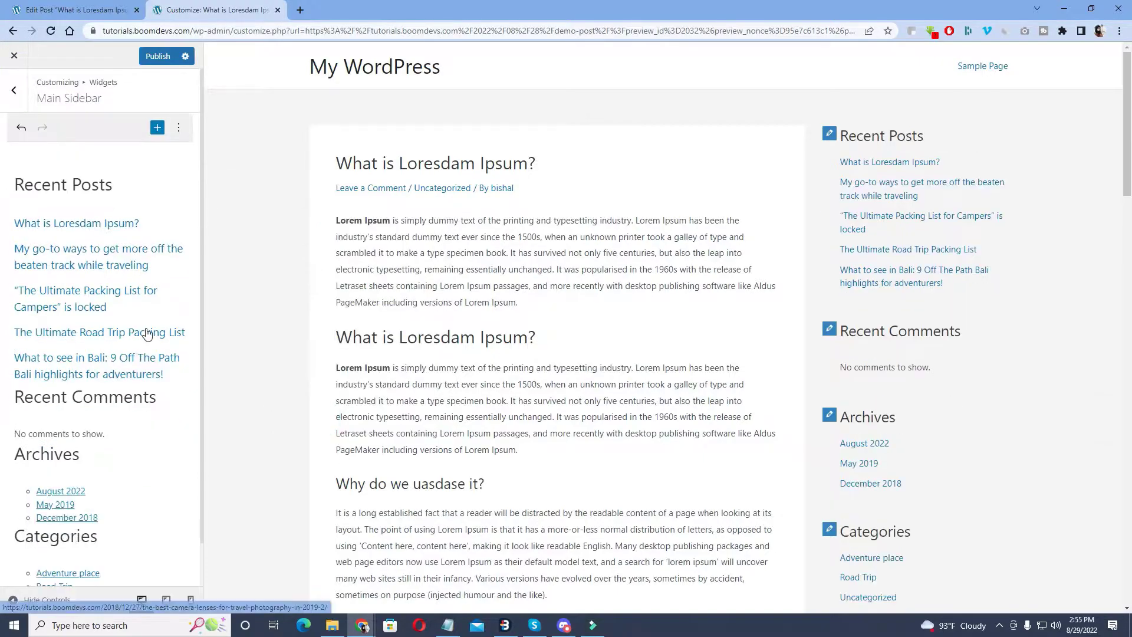
left_click(160, 186)
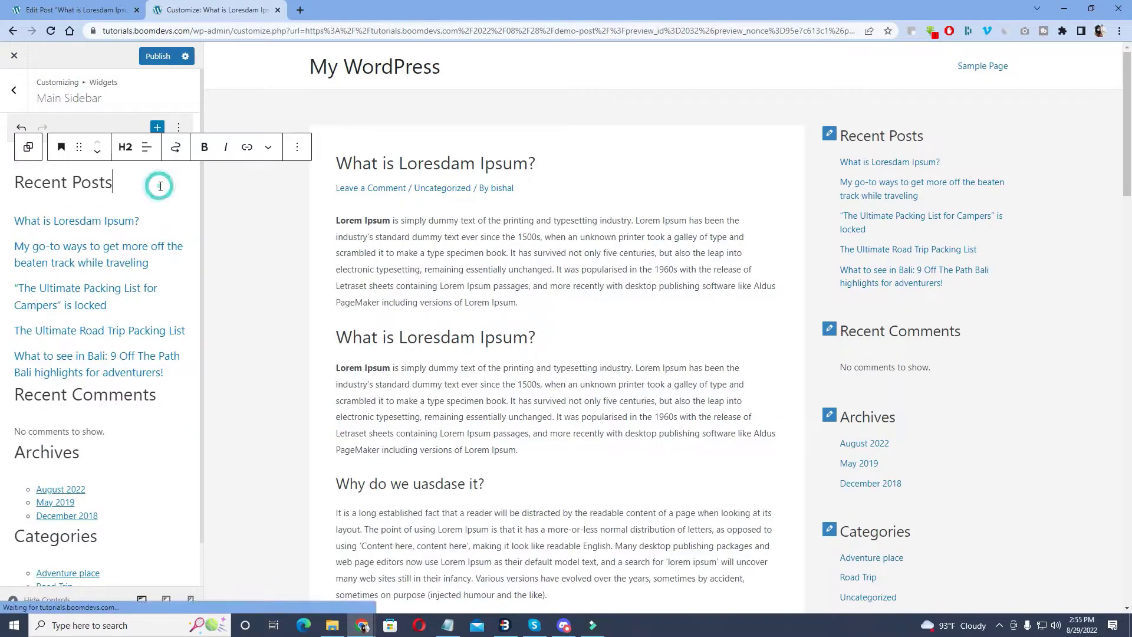
left_click(297, 148)
left_click(321, 418)
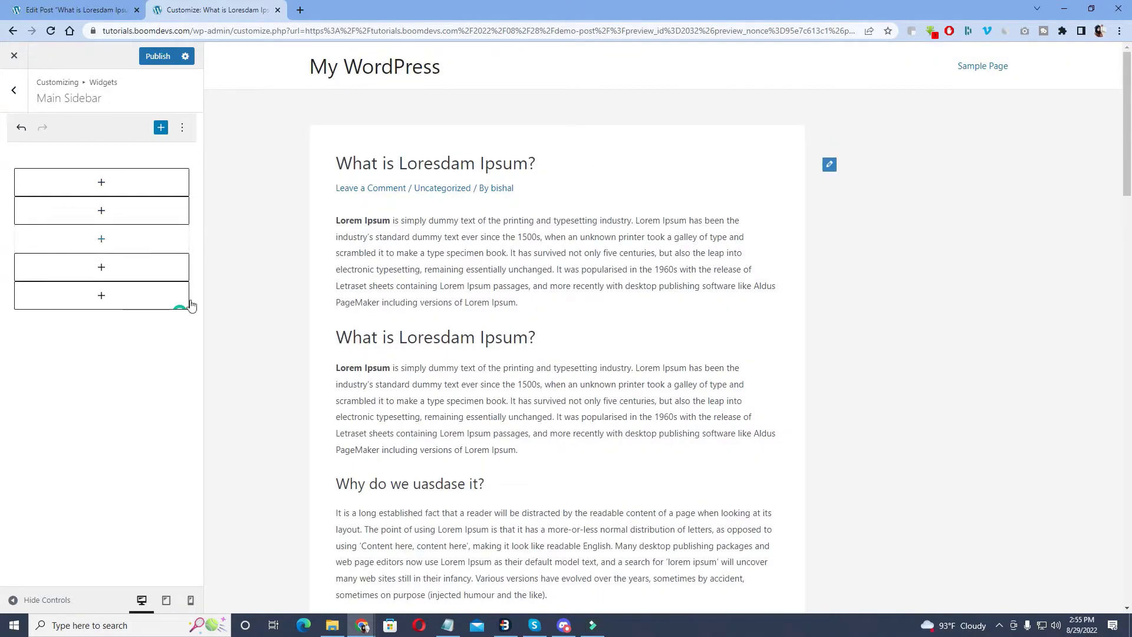
Step: Google 'top table of contents' in a new tab and open the plugin's WordPress.org page
left_click(300, 10)
left_click(313, 32)
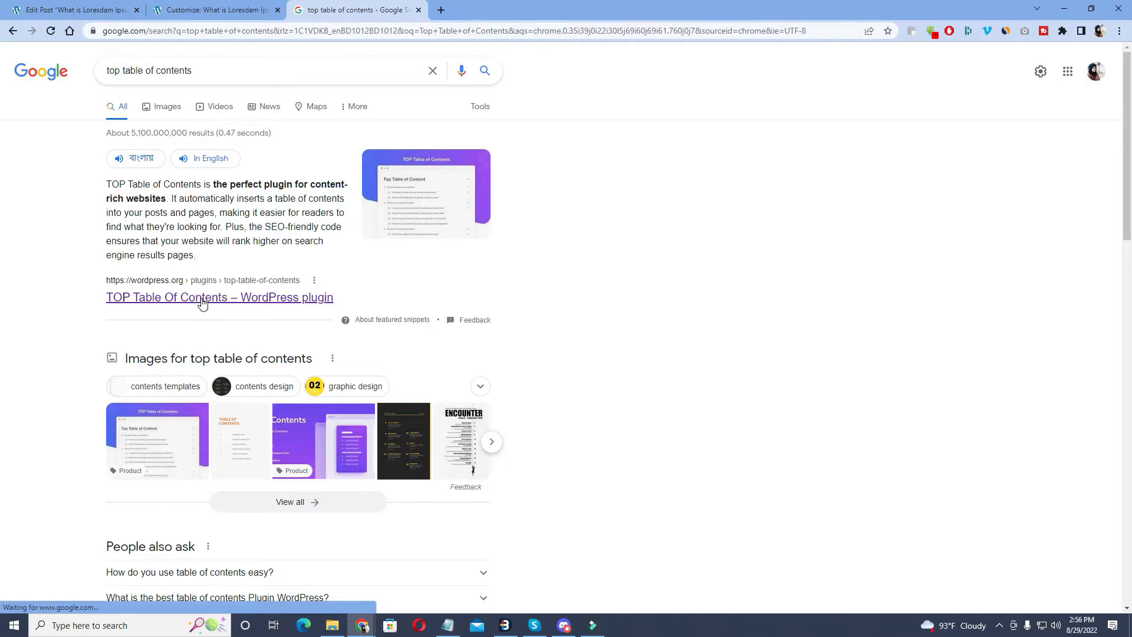
left_click(203, 302)
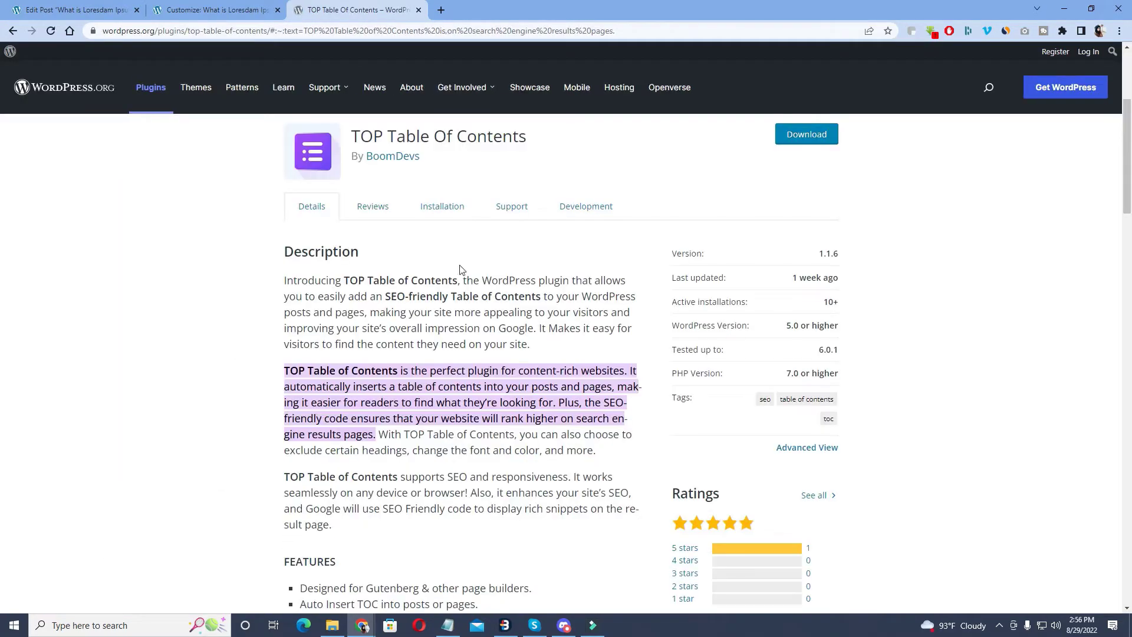
Step: Expand the 'What is the shortcode for inserting TOC on any page?' FAQ and select [boomdevs_toc]
scroll(463, 273, "down", 20)
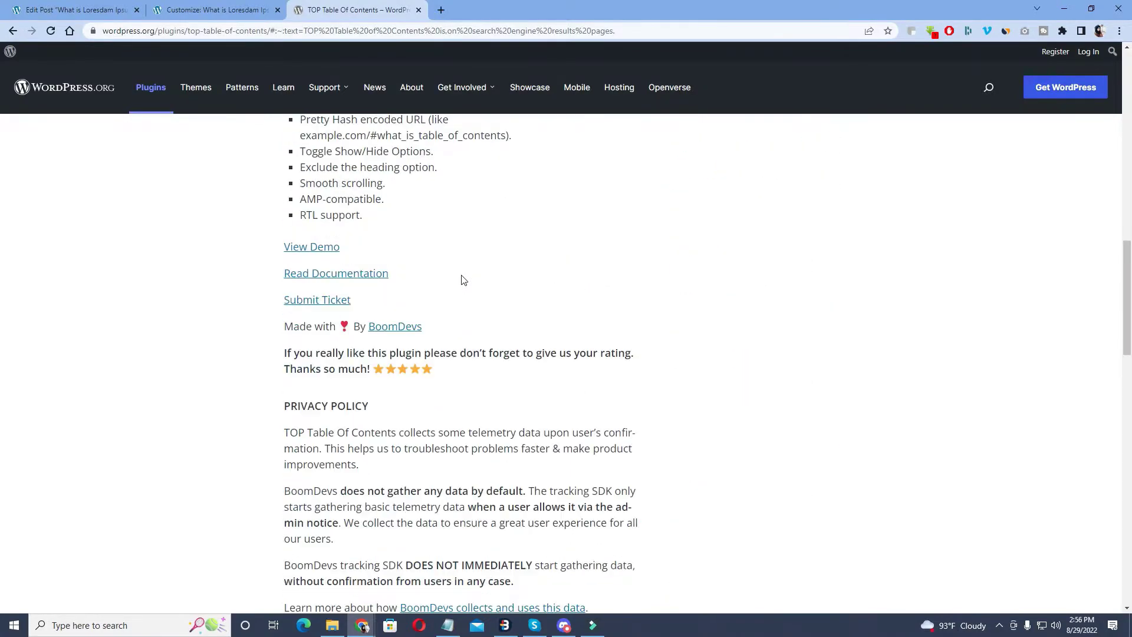
scroll(463, 282, "down", 8)
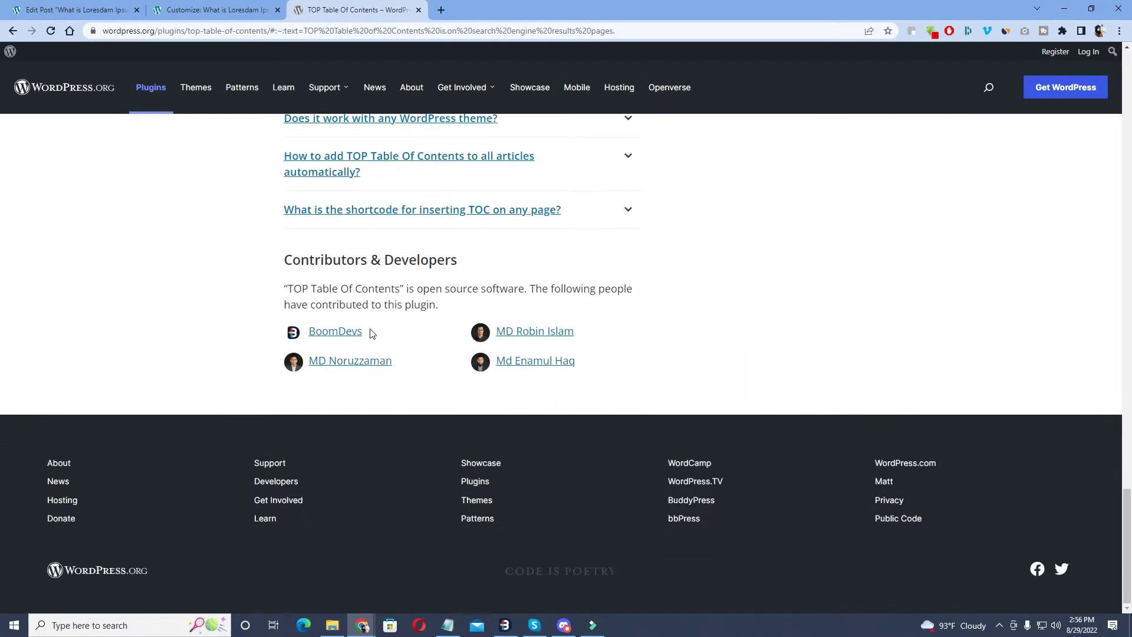
left_click(397, 213)
scroll(387, 311, "up", 4)
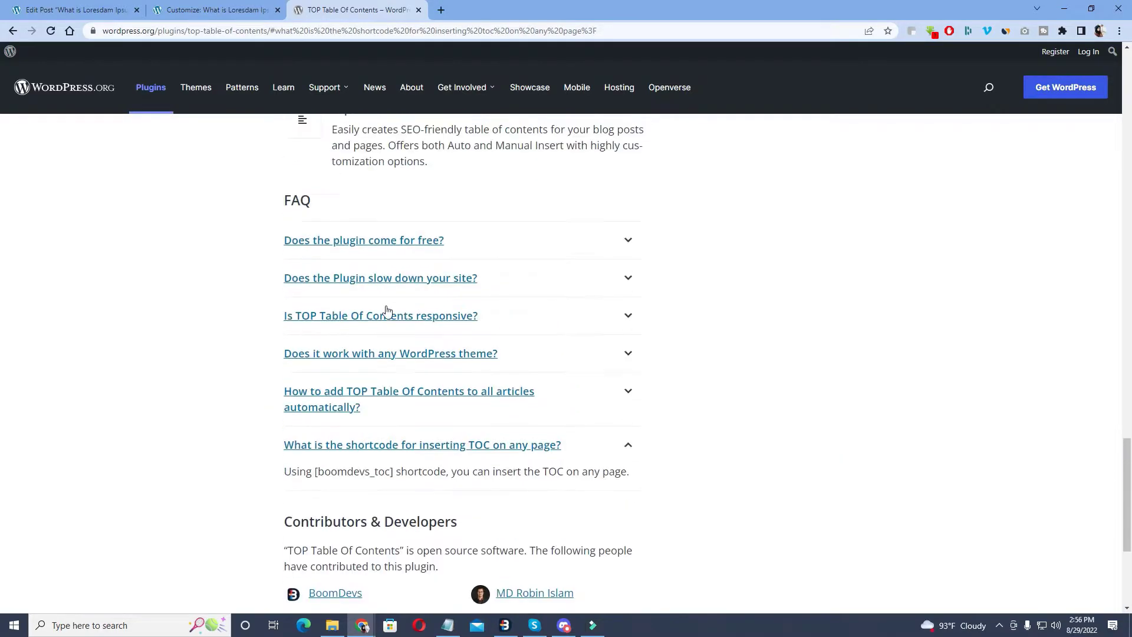
scroll(368, 485, "down", 2)
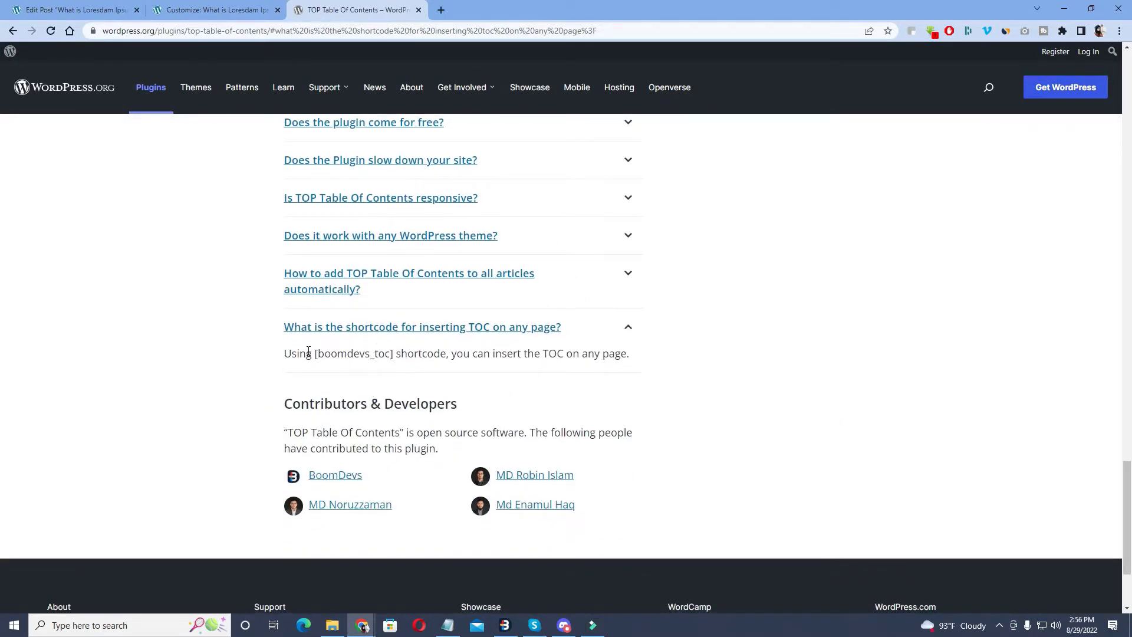
scroll(377, 507, "up", 2)
scroll(349, 514, "down", 2)
left_click_drag(315, 354, 394, 357)
key("ctrl+c")
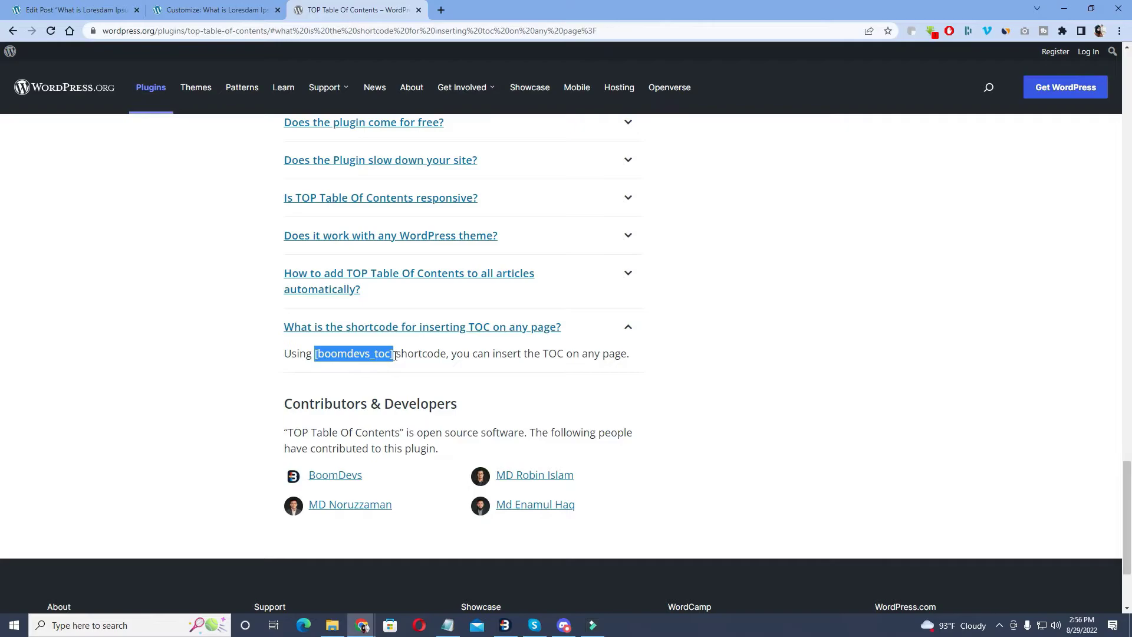
Step: Add a Shortcode block with [boomdevs_toc] to the Main Sidebar and publish the changes
left_click(210, 7)
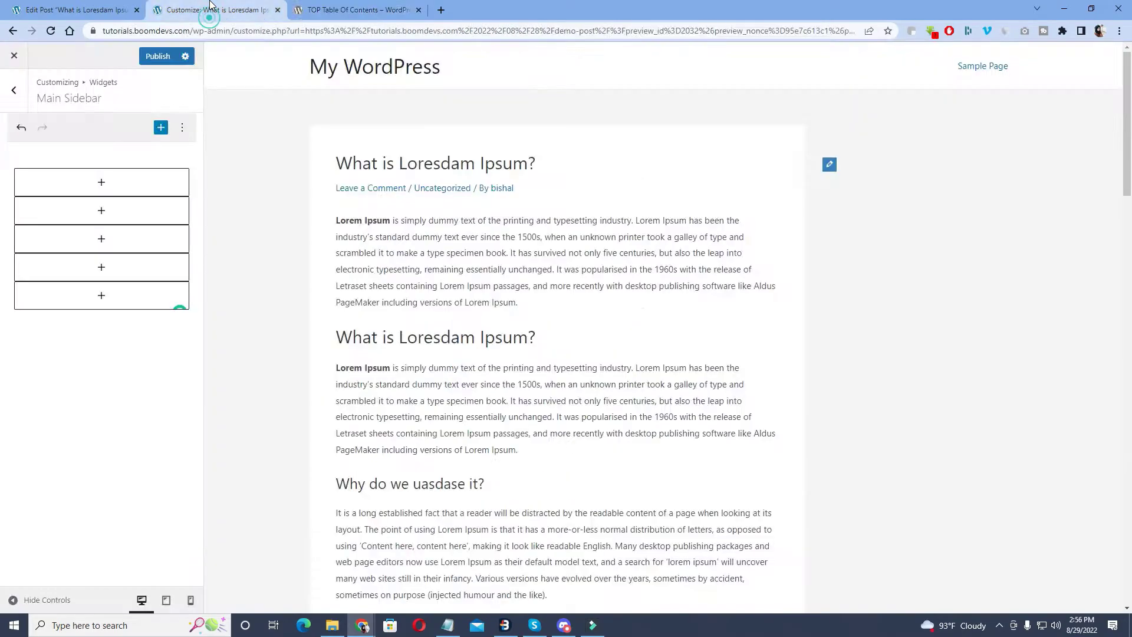
left_click(103, 185)
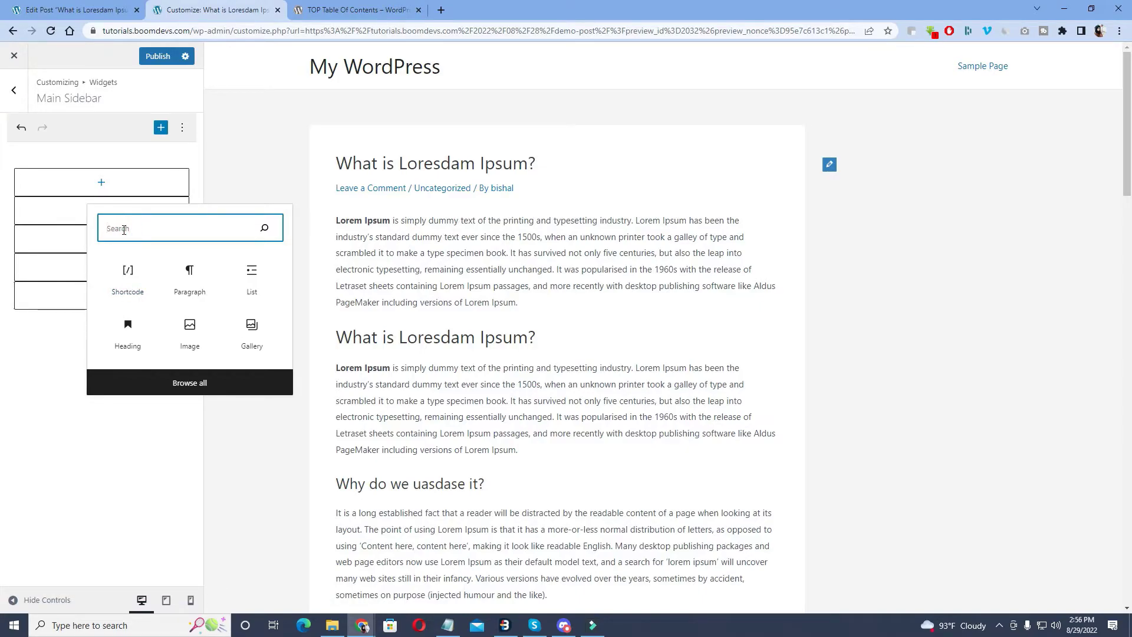
left_click(127, 274)
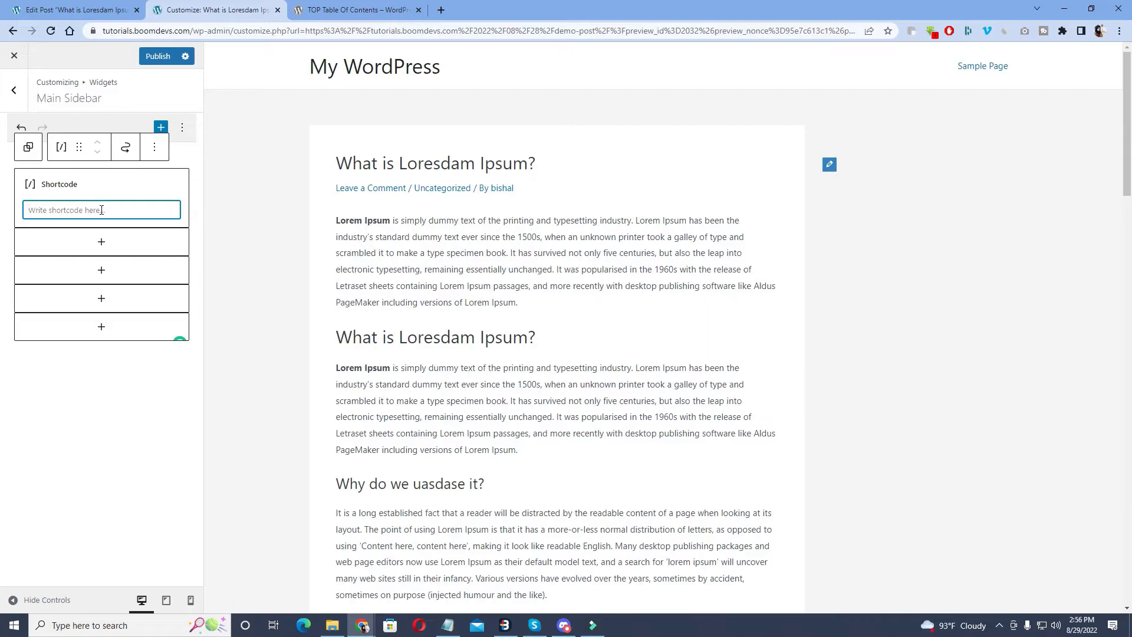
key("ctrl+v")
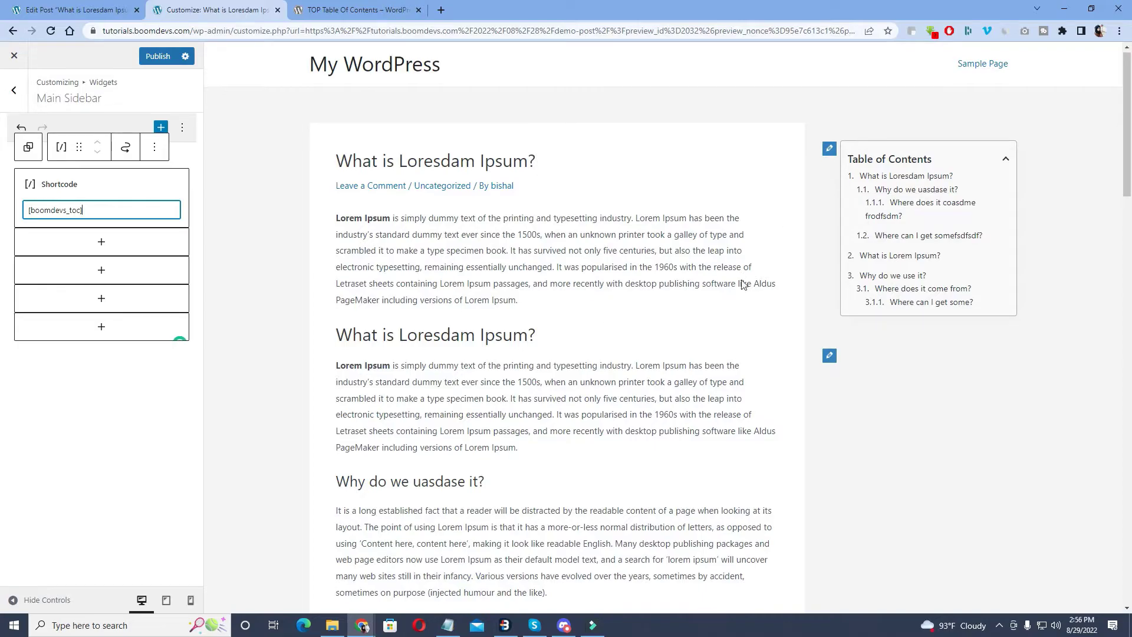
scroll(583, 312, "down", 10)
scroll(745, 280, "up", 9)
scroll(745, 280, "up", 1)
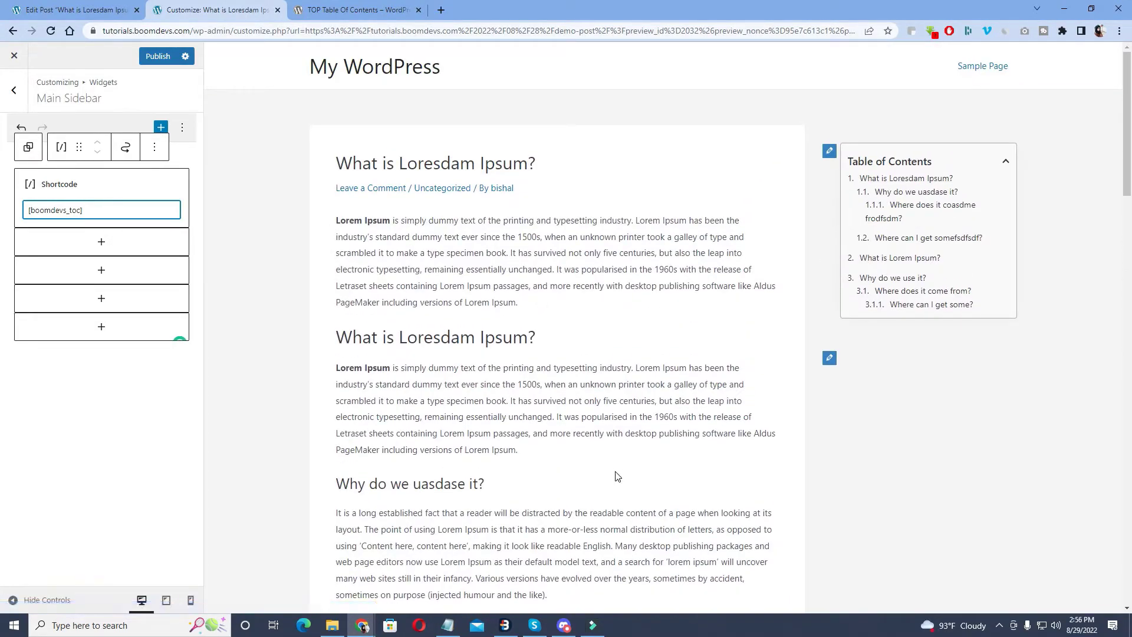
left_click(159, 56)
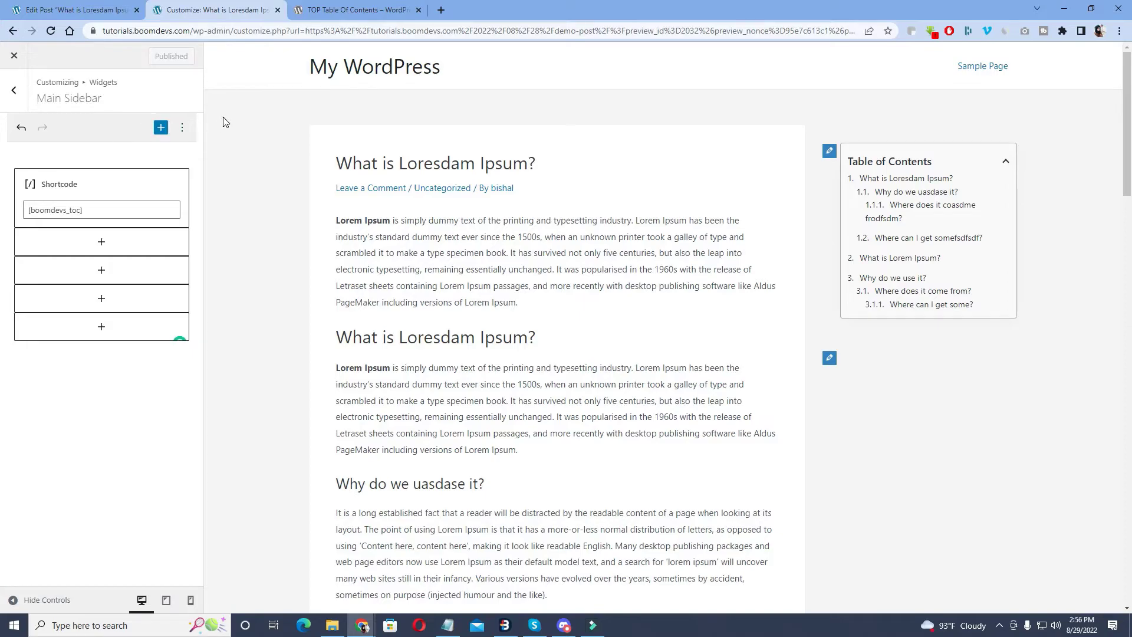
Step: Go to Plugins > Add New, search 'WP Sticky Sidebar' and install the plugin
left_click(74, 9)
left_click(19, 66)
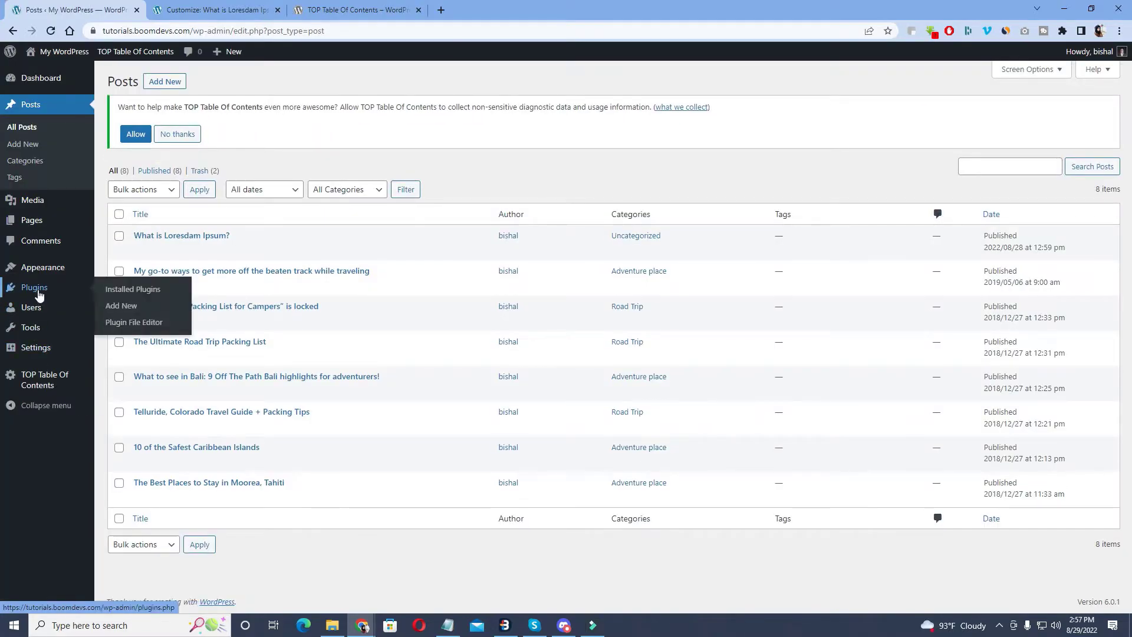
left_click(36, 289)
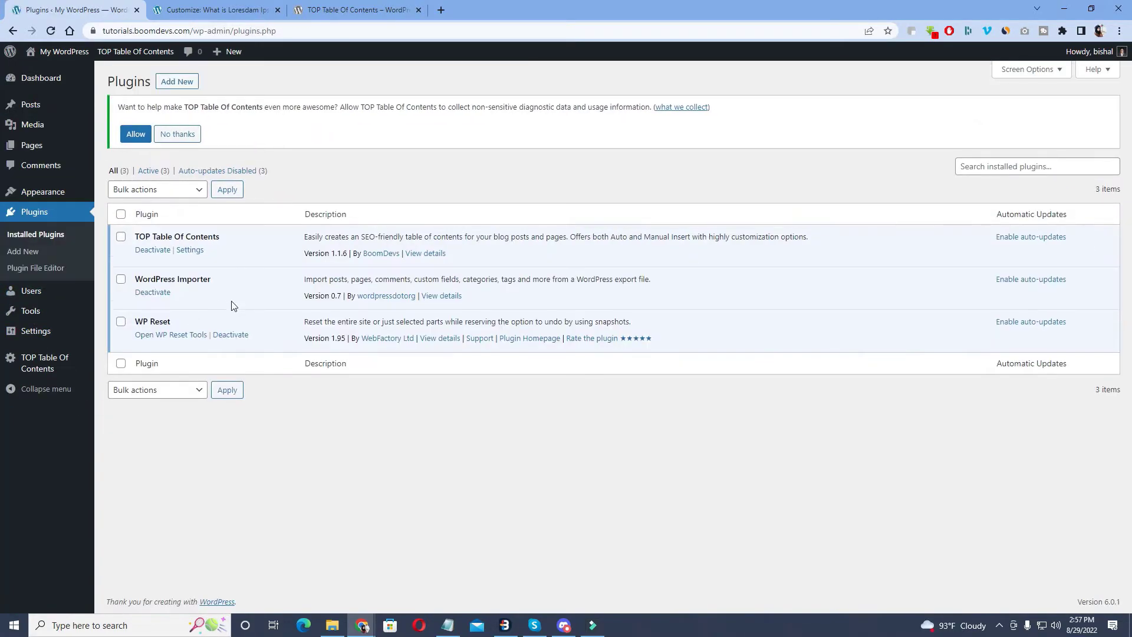
left_click(180, 84)
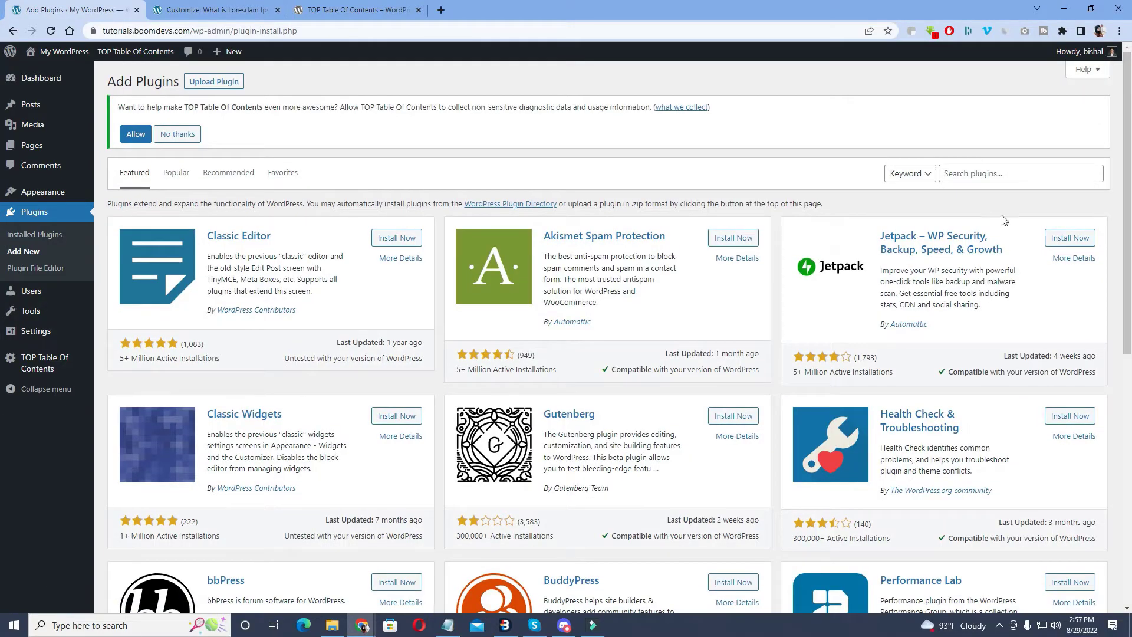
left_click(1003, 177)
type("WP Sticky Sidebar")
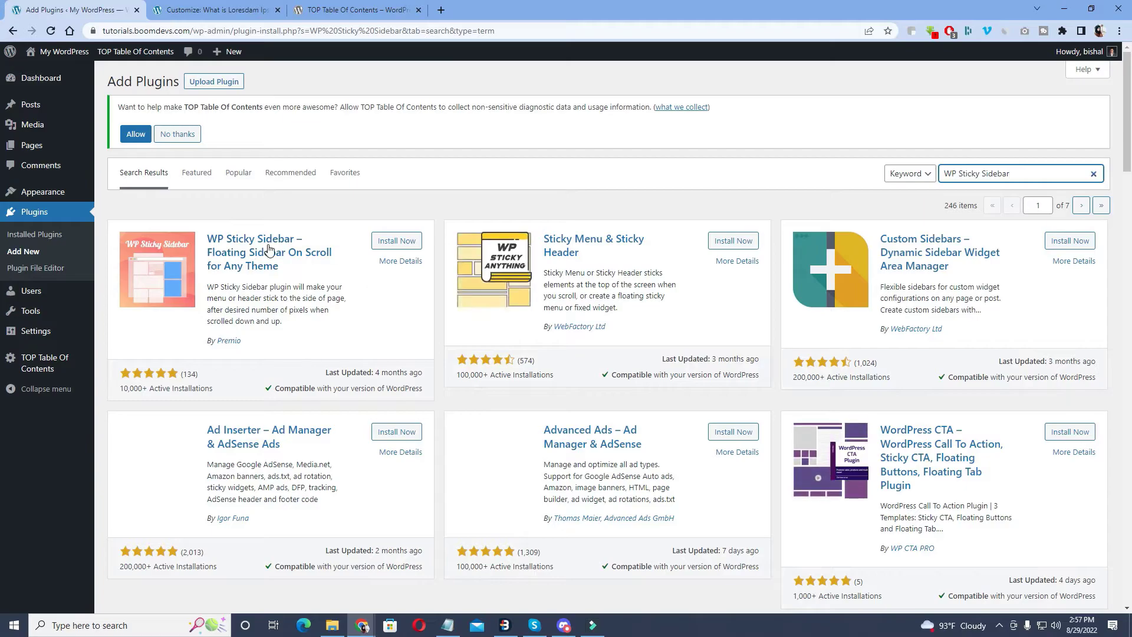
left_click(393, 244)
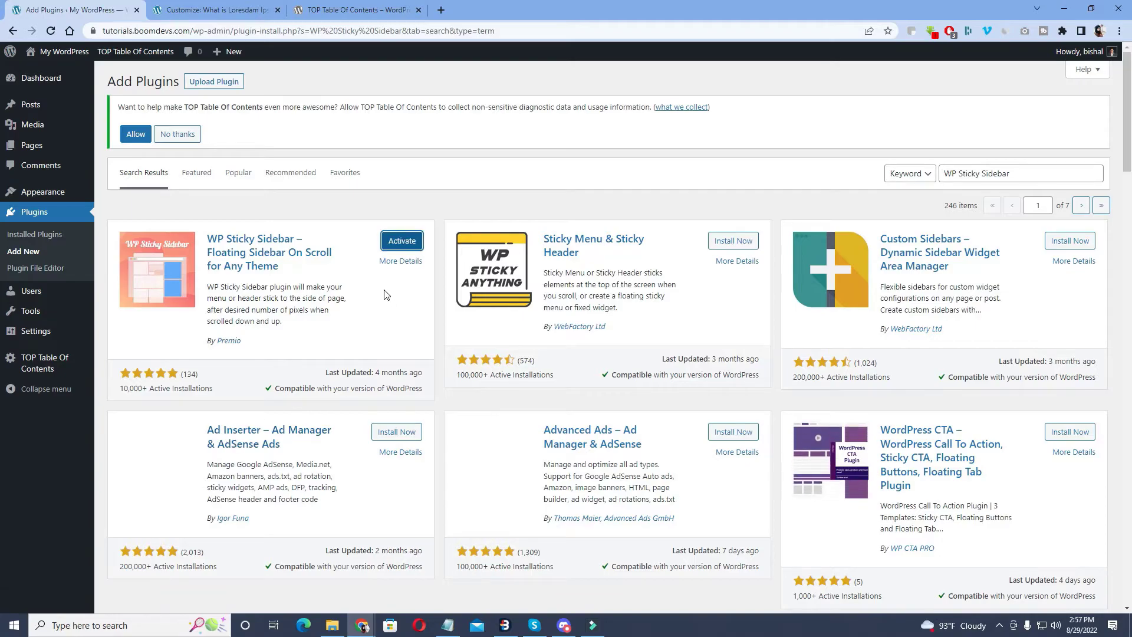
Step: Activate WP Sticky Sidebar and look over its settings page
left_click(401, 242)
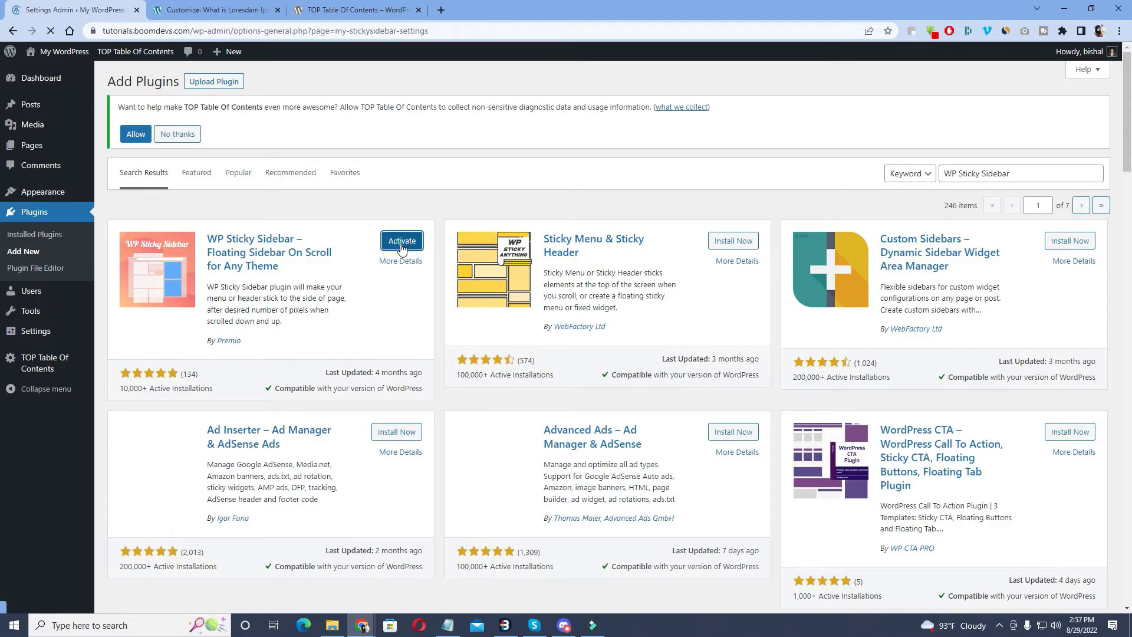
scroll(414, 392, "down", 4)
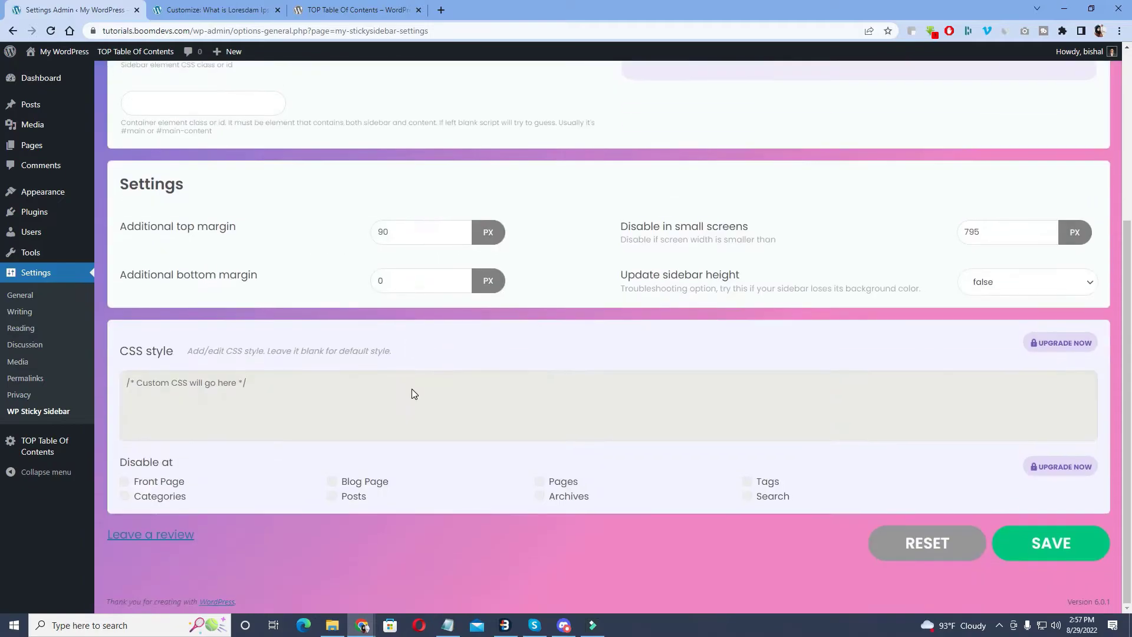
scroll(411, 392, "up", 4)
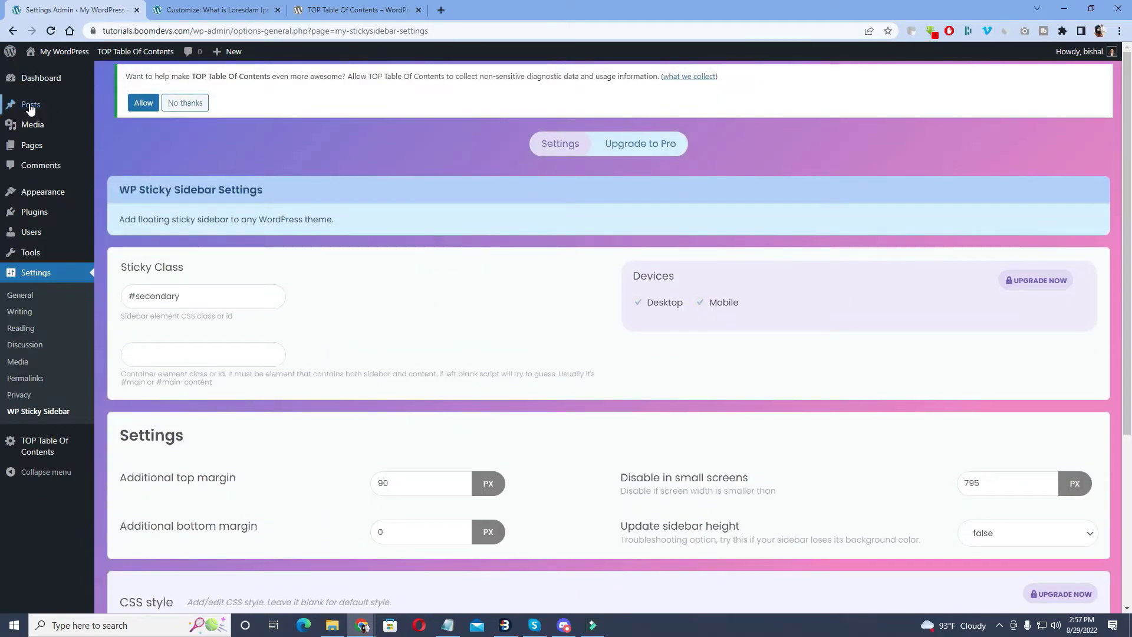
Step: Reopen 'What is Loresdam Ipsum?' in the block editor from the Posts list
mouse_move(30, 107)
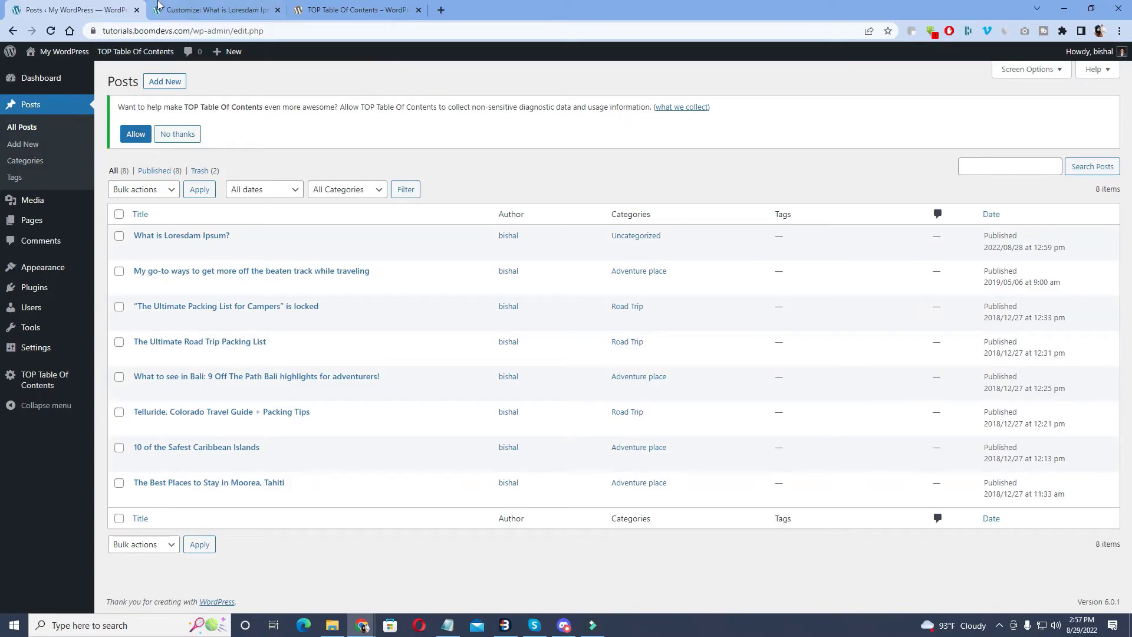
left_click(163, 7)
left_click(57, 7)
left_click(140, 250)
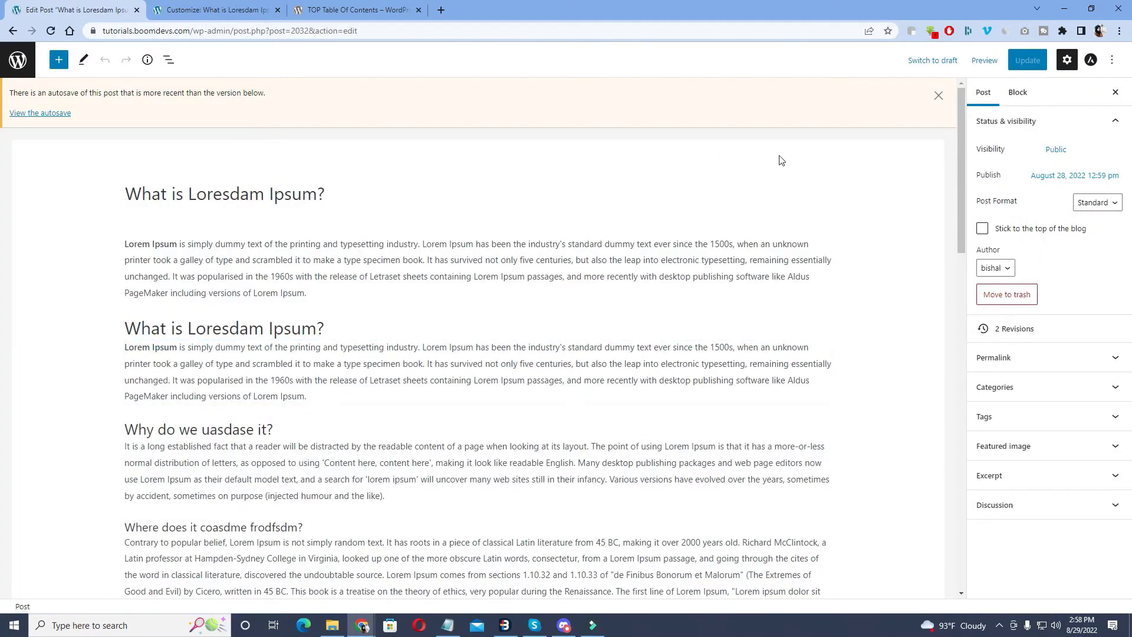
Step: Preview the post in a new tab and close the Customizer to see the plain preview
left_click(982, 63)
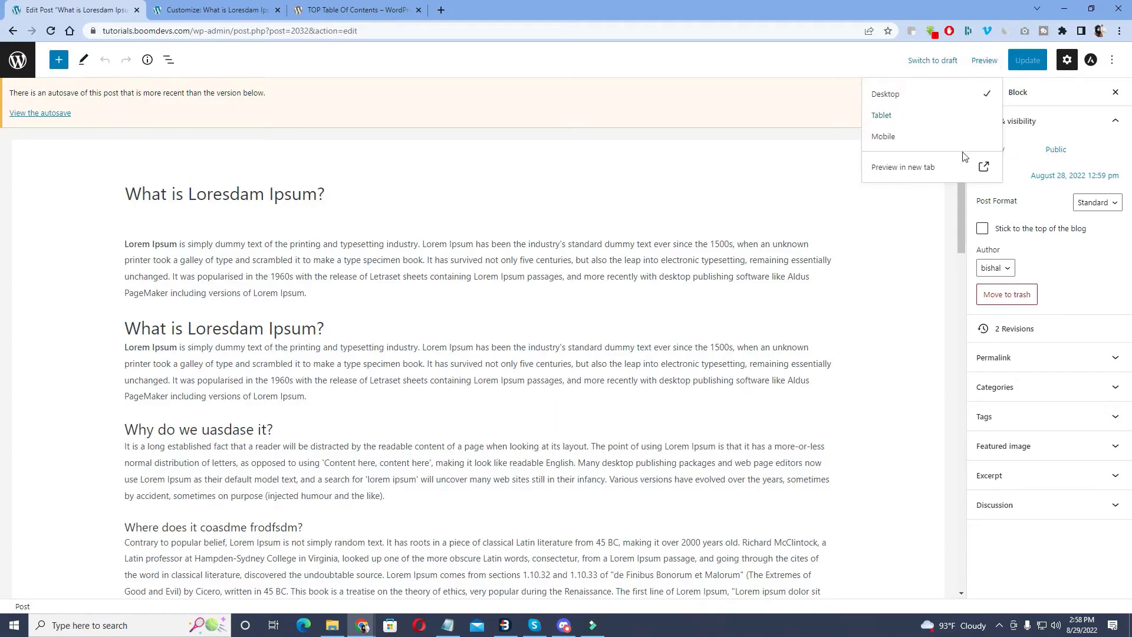
left_click(918, 168)
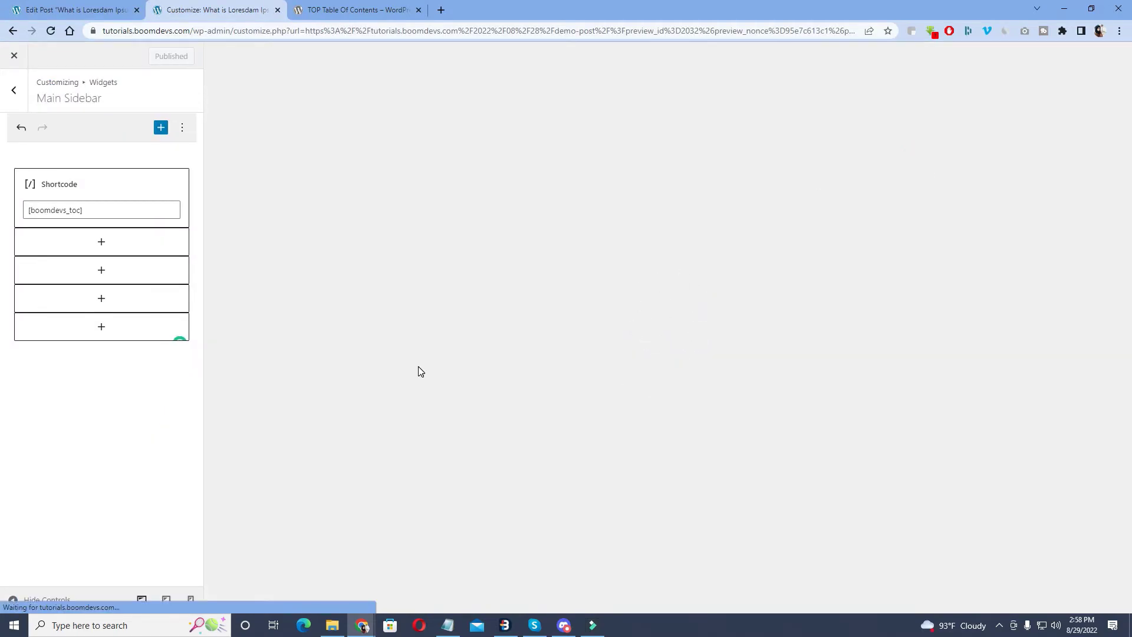
scroll(422, 342, "down", 15)
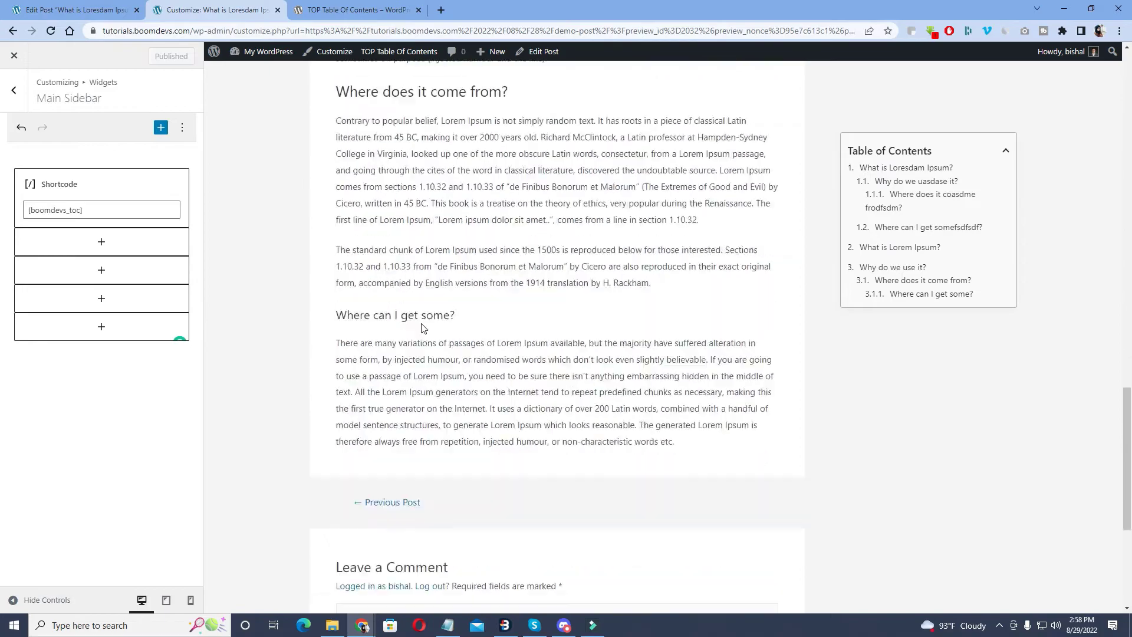
scroll(422, 329, "down", 5)
left_click(14, 54)
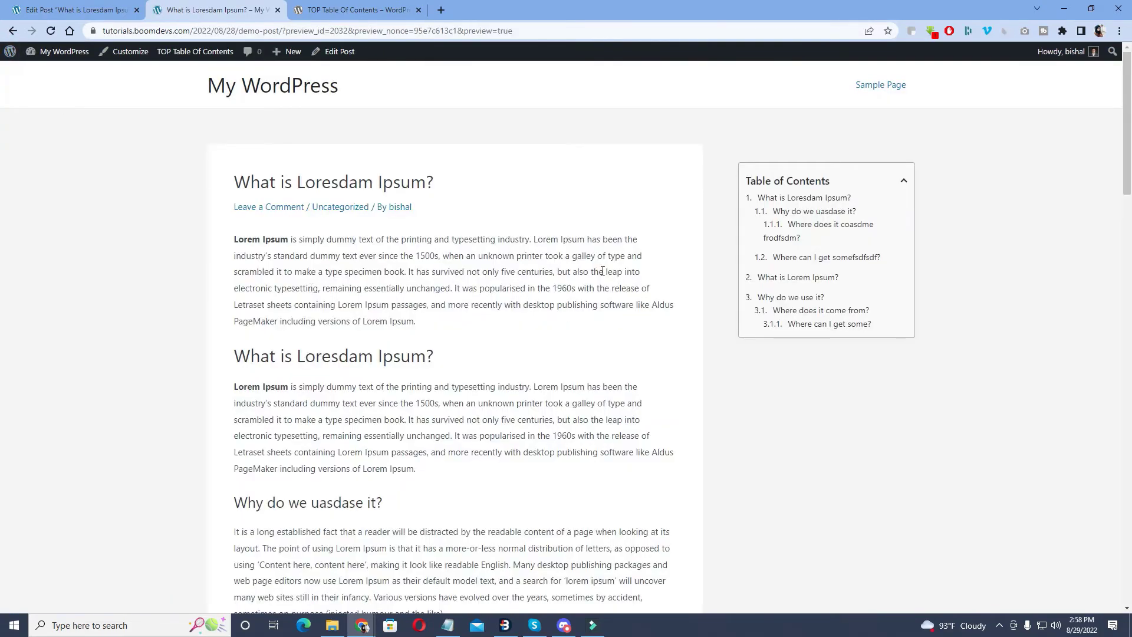
Step: Scroll the post and use TOC links 'Where can I get some?' and 'What is Loresdam Ipsum?'
scroll(597, 281, "down", 2)
scroll(598, 274, "down", 10)
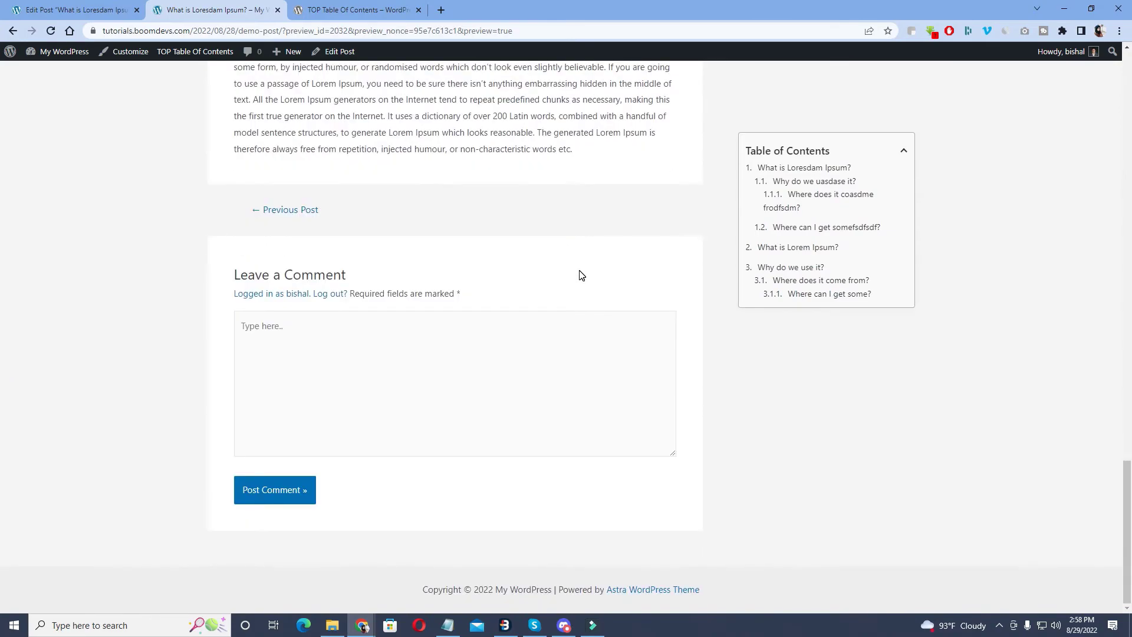
scroll(583, 268, "up", 5)
scroll(590, 260, "up", 15)
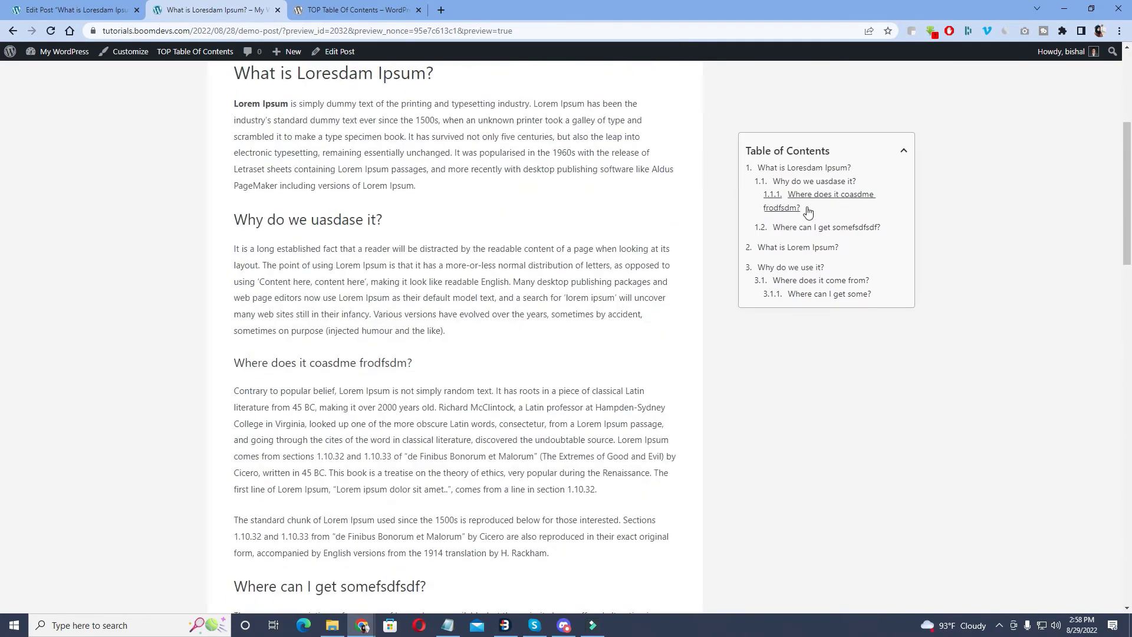
left_click(770, 295)
scroll(781, 277, "up", 2)
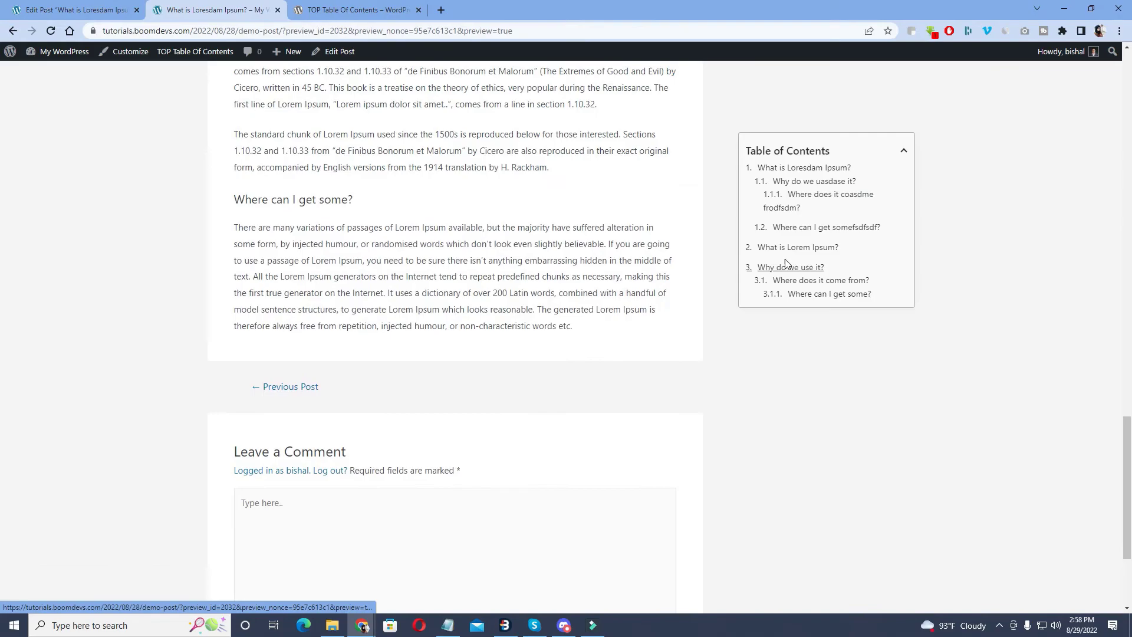
left_click(809, 169)
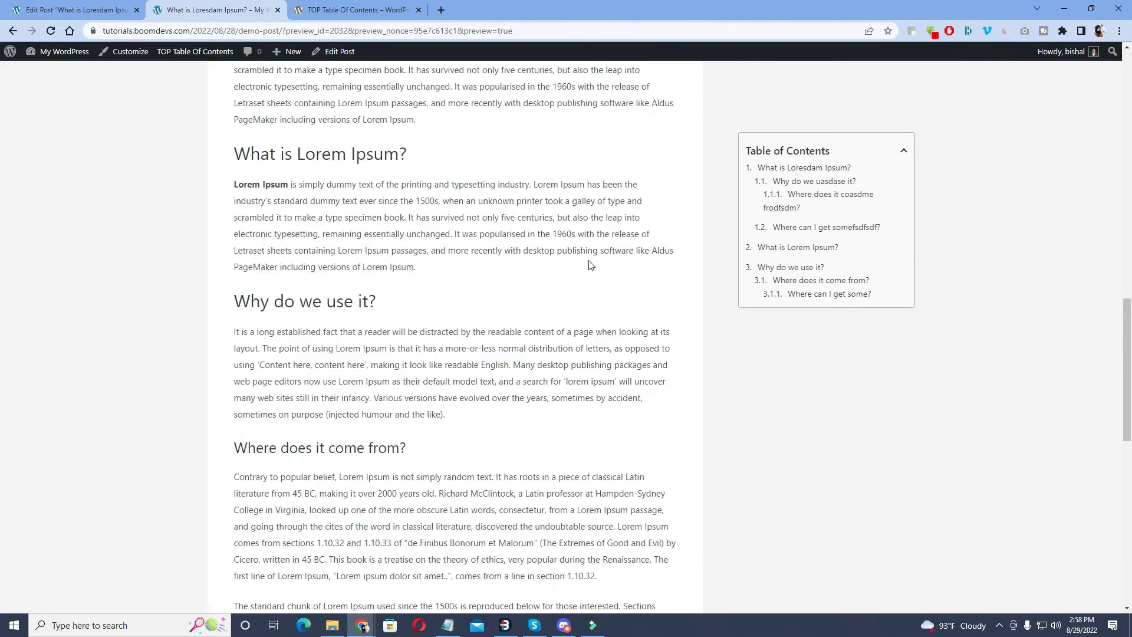
left_click(770, 294)
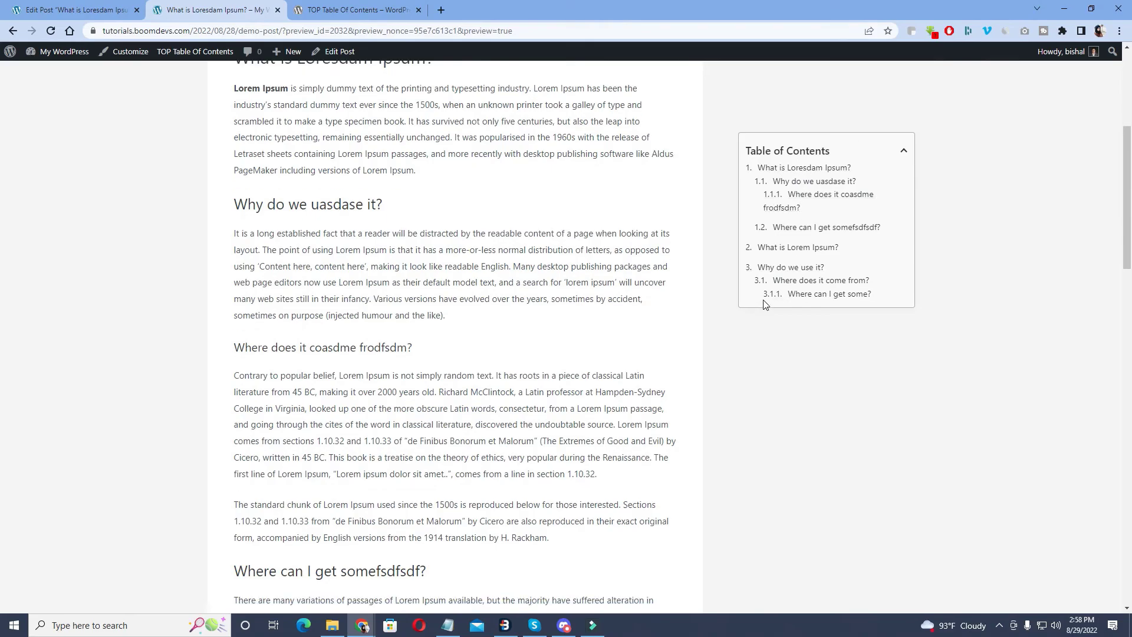